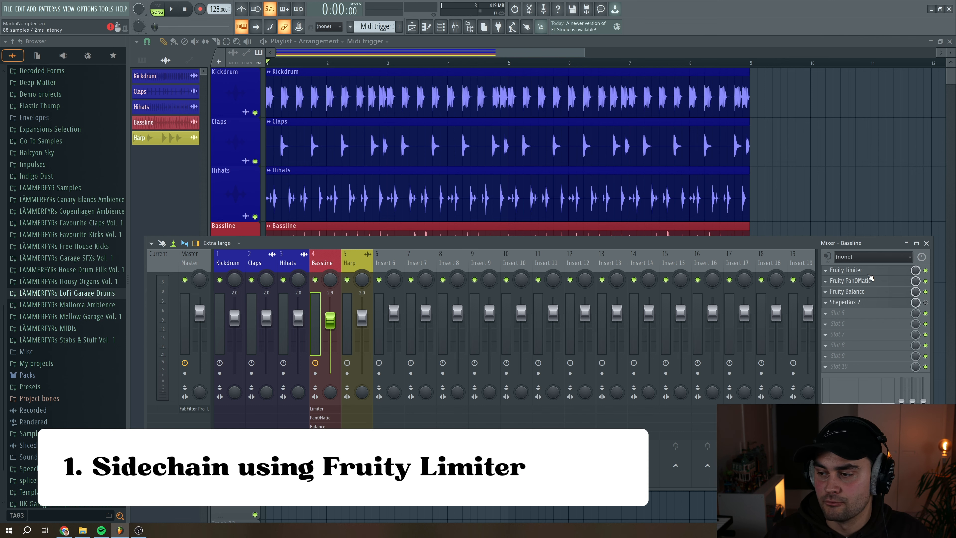
Step: Open Fruity Limiter on the Bassline track and sidechain the Kickdrum mixer track to the Bassline track
left_click(847, 270)
mouse_move(400, 89)
left_mouse_down()
mouse_move(367, 89)
mouse_move(391, 84)
left_mouse_up()
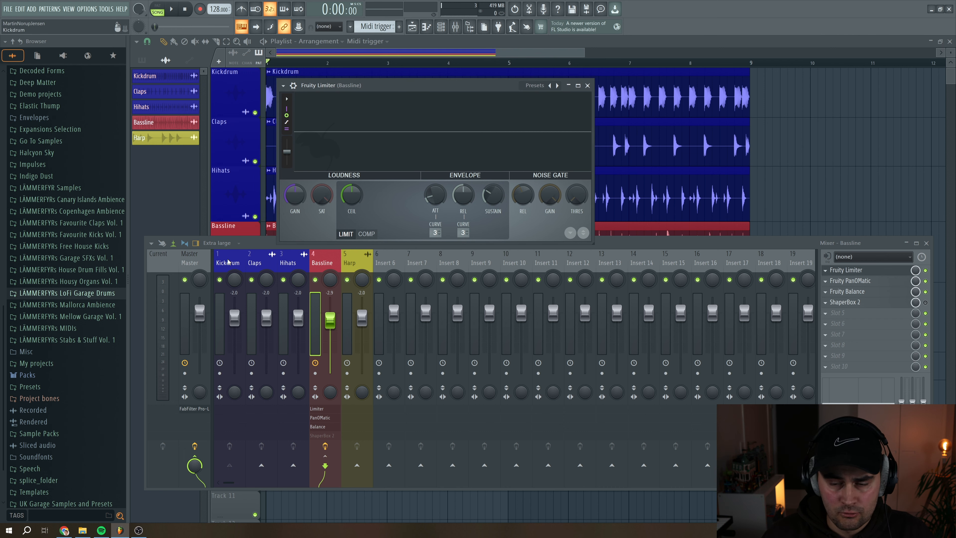
left_click(228, 263)
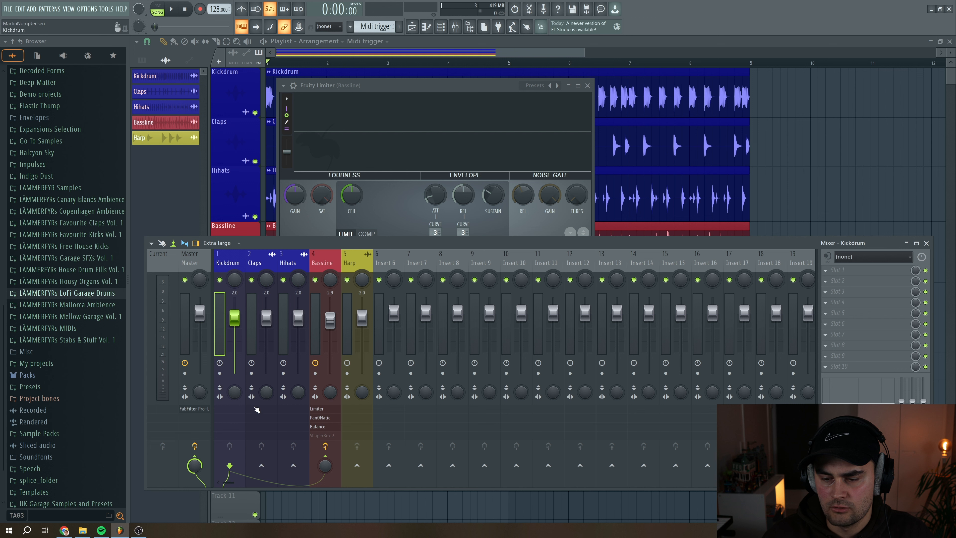
right_click(325, 456)
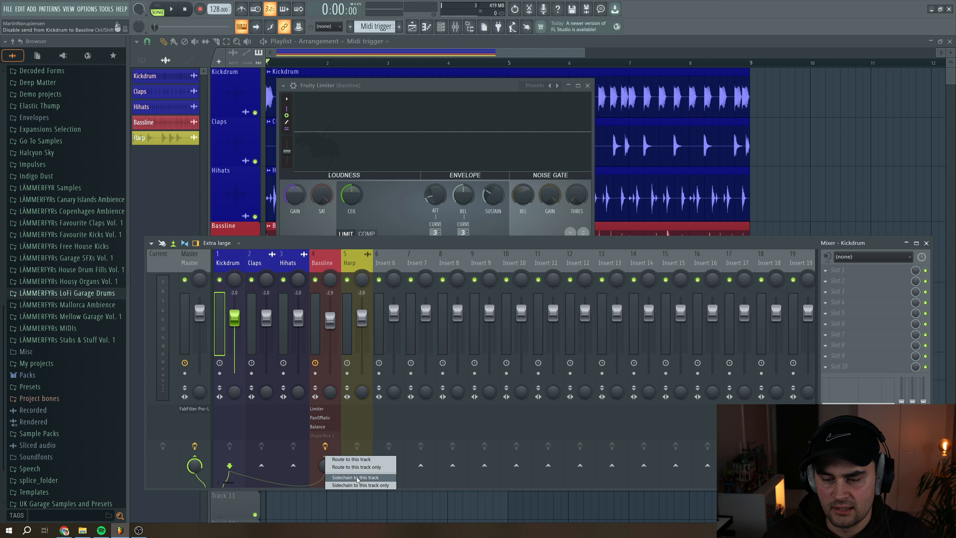
left_click(369, 477)
Step: Switch the Bassline's Fruity Limiter to compressor mode with sidechain input 1, and play the song to audition the ducking
left_click(366, 85)
left_click_drag(367, 85, 359, 83)
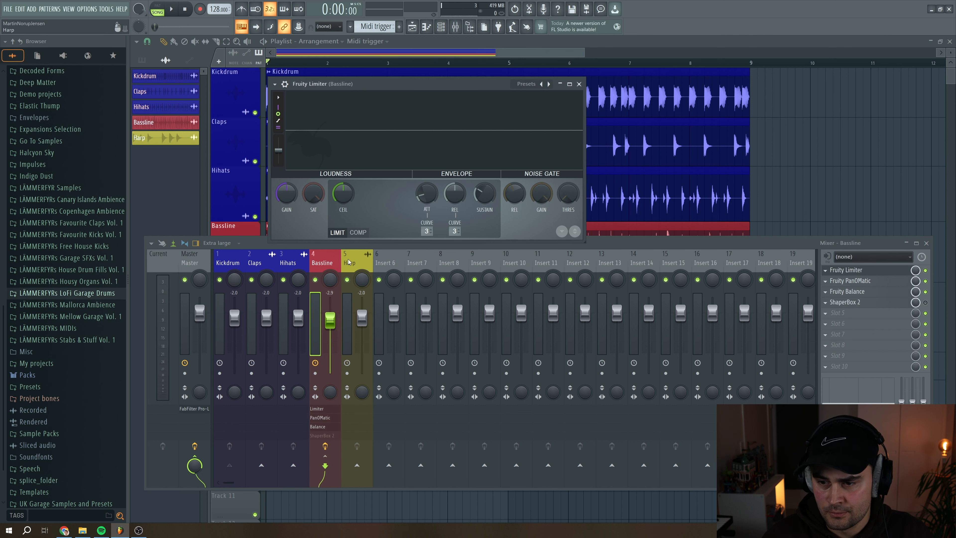
left_click(360, 233)
right_click(453, 231)
left_click(474, 245)
left_click_drag(454, 194, 455, 198)
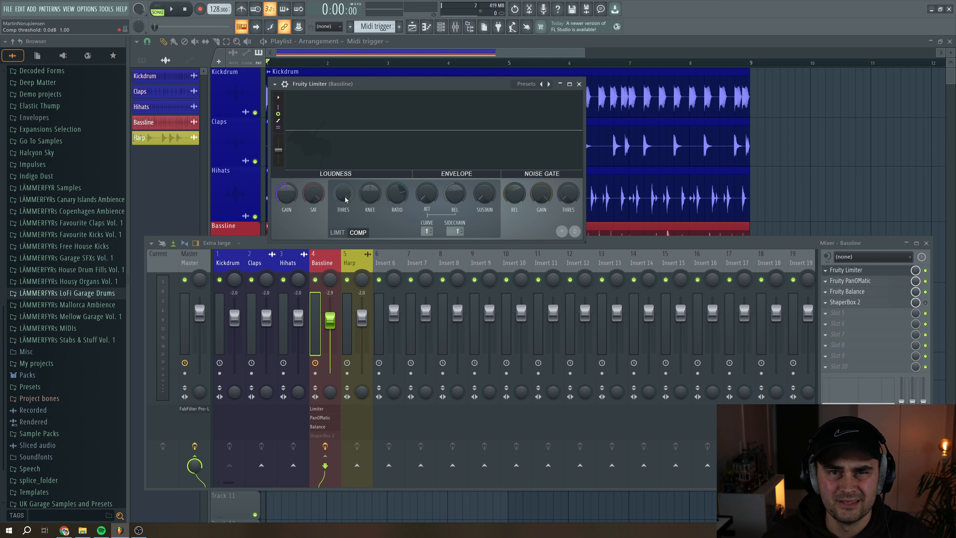
left_click(174, 9)
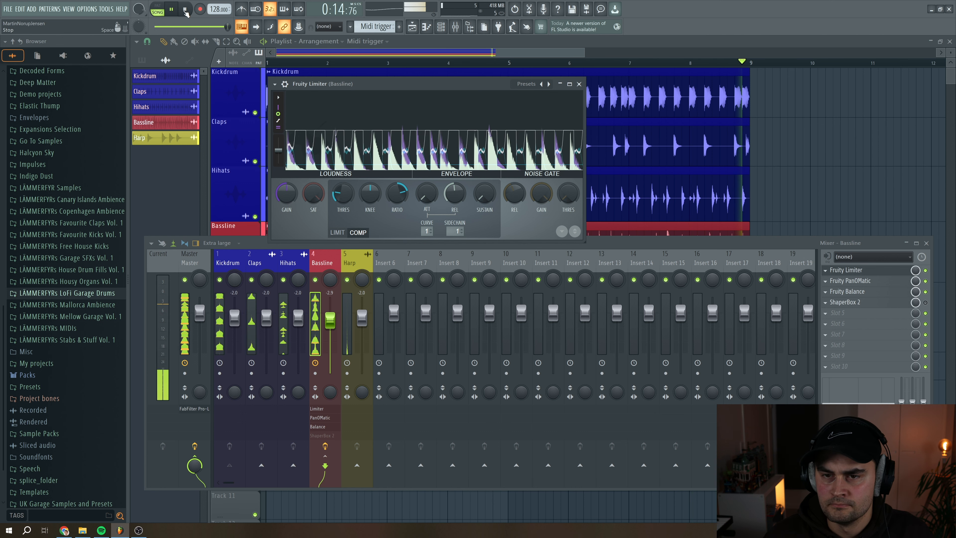
key("space")
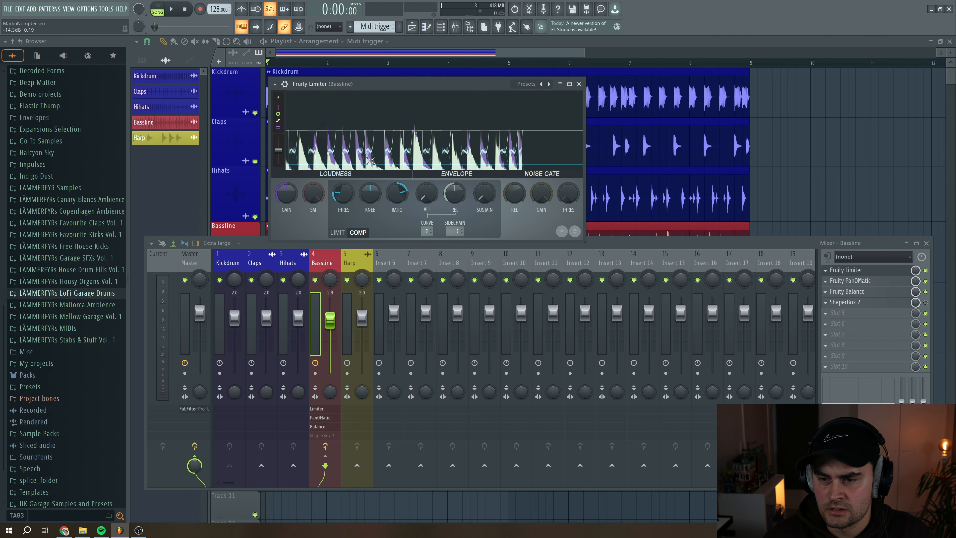
Step: Add a Fruity peak controller to the Kickdrum mixer track and raise its peak base level to about 52%
left_click(442, 28)
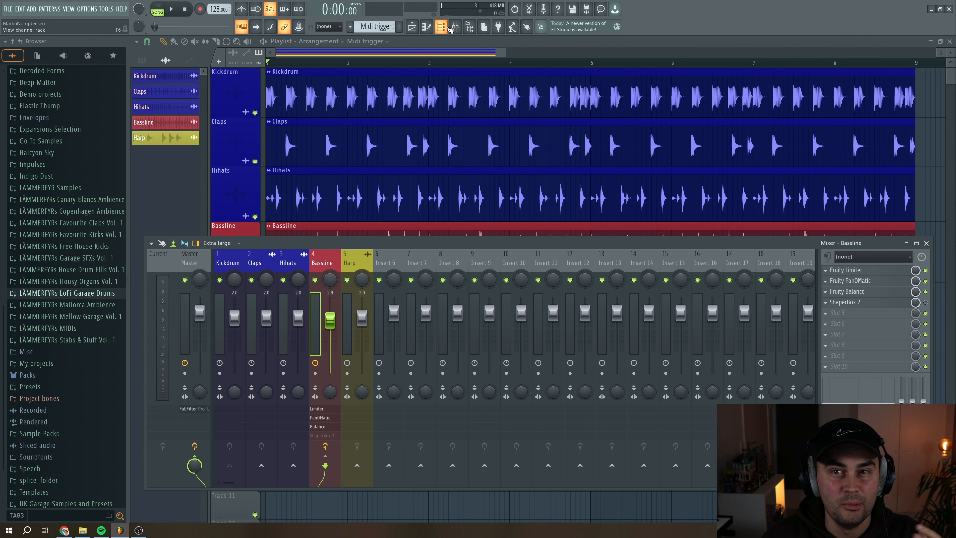
left_click(230, 262)
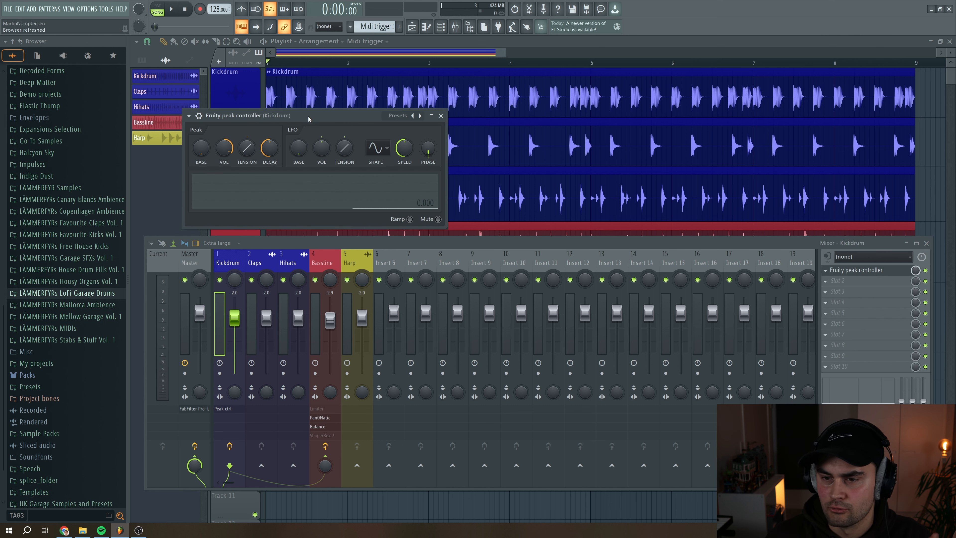
left_click_drag(308, 116, 354, 142)
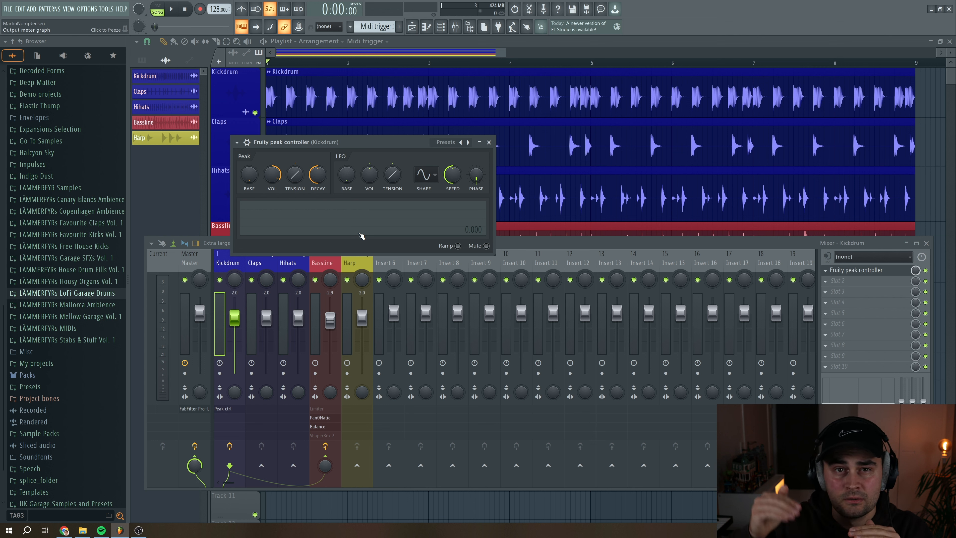
left_click_drag(363, 142, 352, 119)
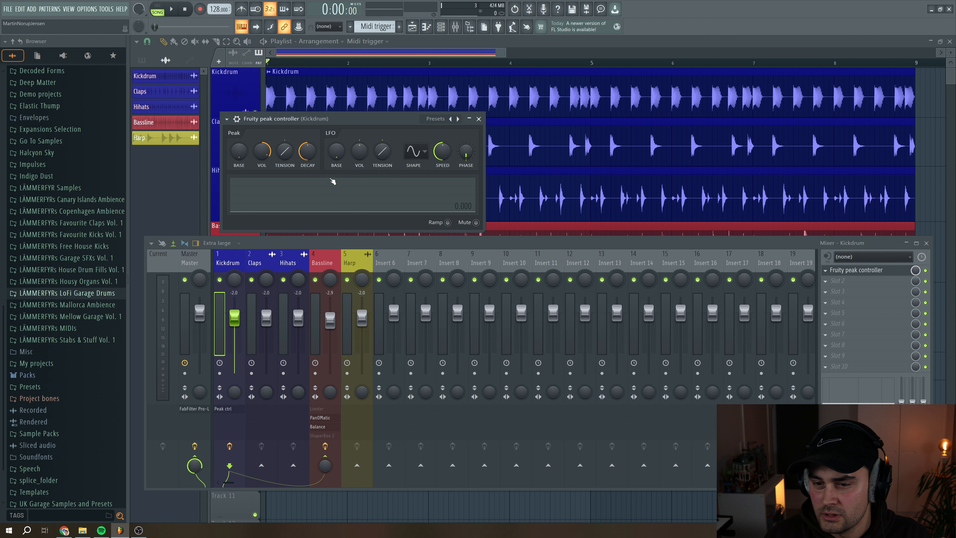
left_click_drag(238, 151, 239, 144)
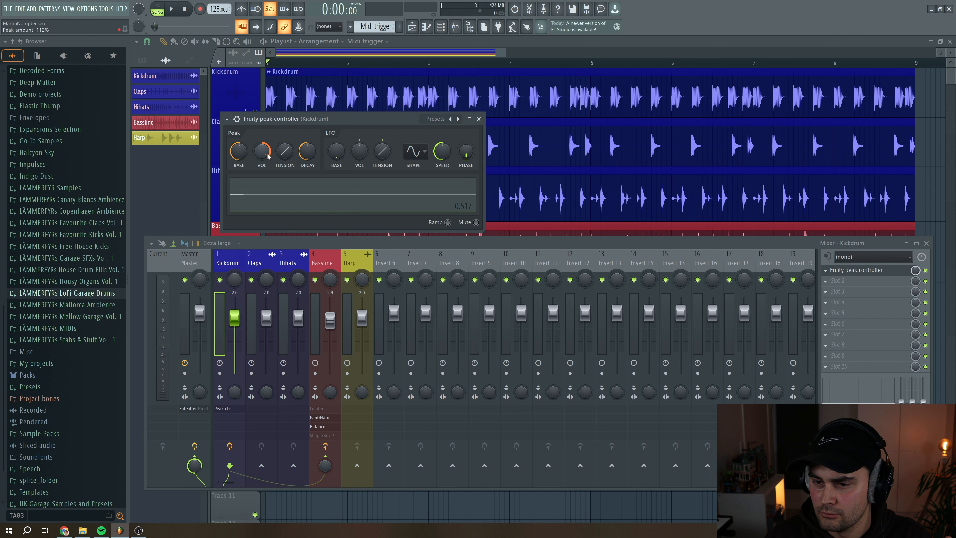
left_click_drag(339, 118, 333, 109)
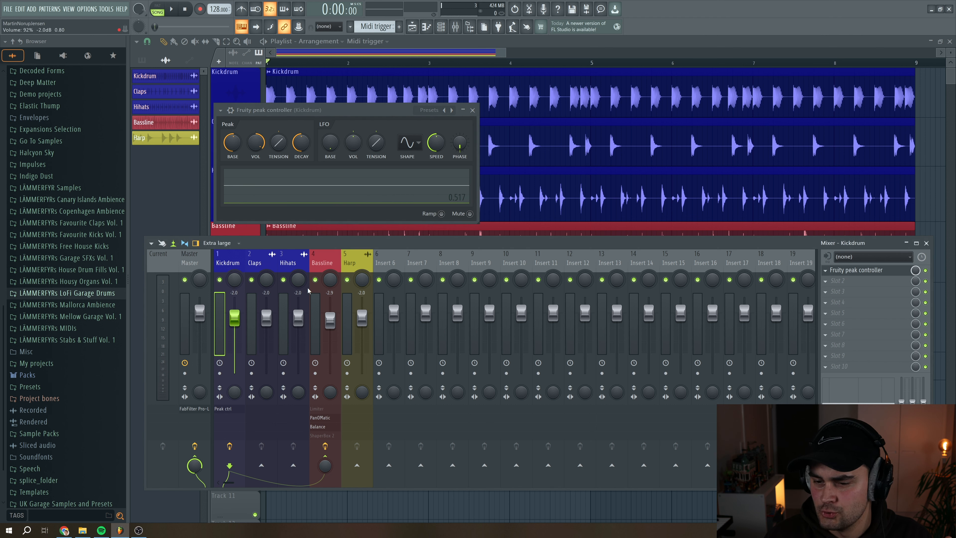
Step: Link the volume of the Bassline's Fruity PanOMatic to the internal controller Peak ctrl - Peak with the Inverted mapping formula
left_click(324, 263)
left_click(855, 283)
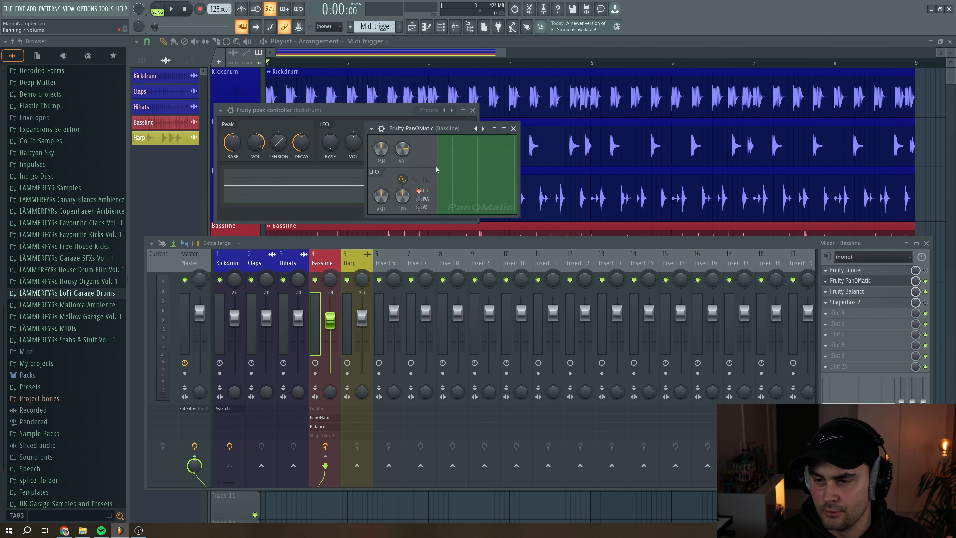
left_click_drag(430, 128, 495, 231)
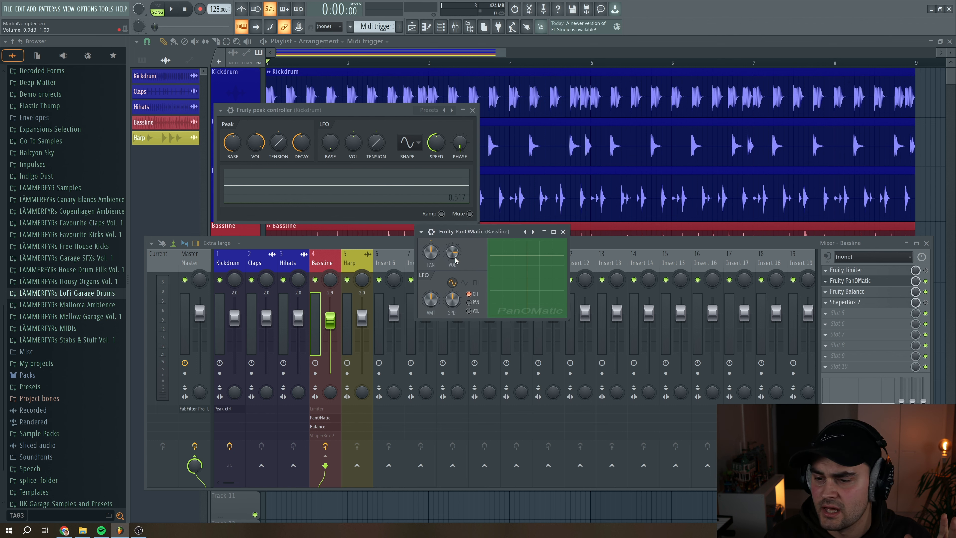
right_click(452, 257)
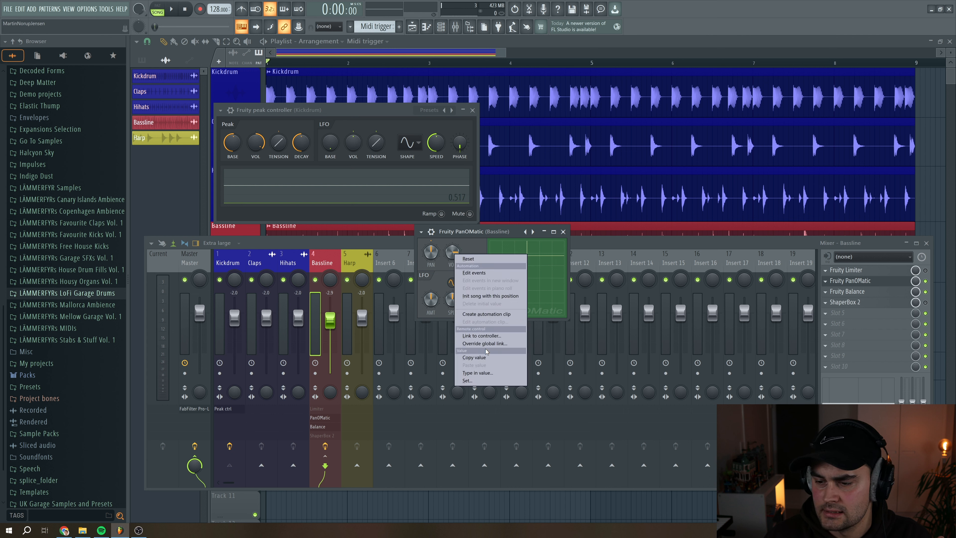
left_click(487, 336)
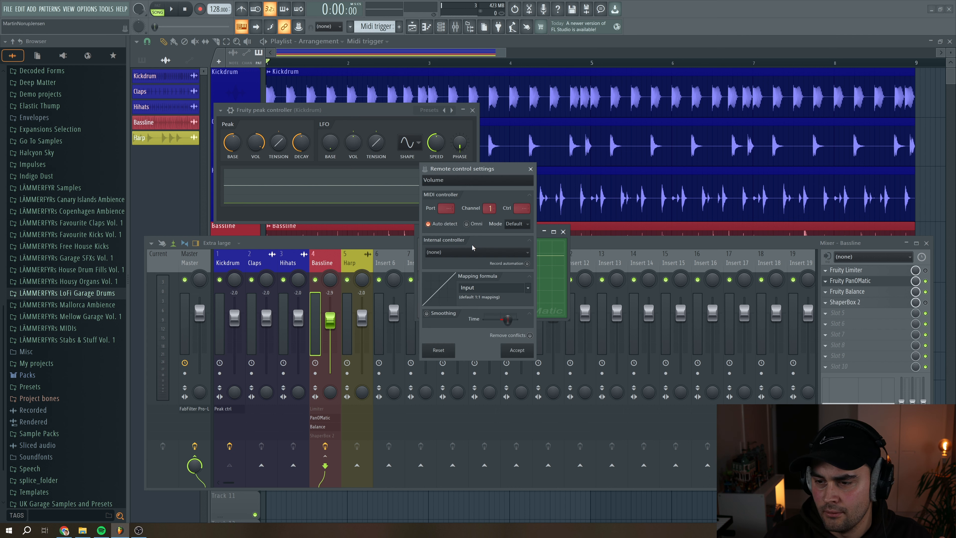
left_click(482, 253)
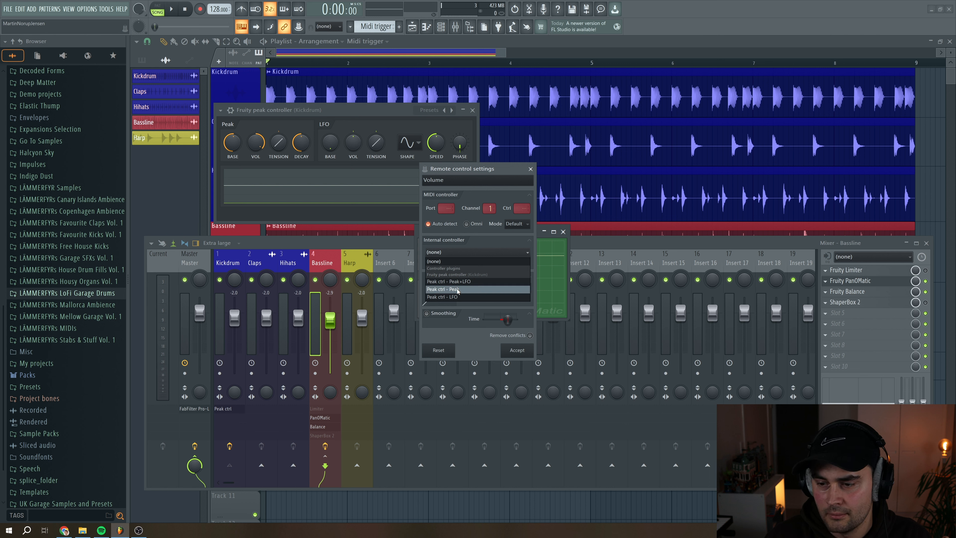
left_click(453, 290)
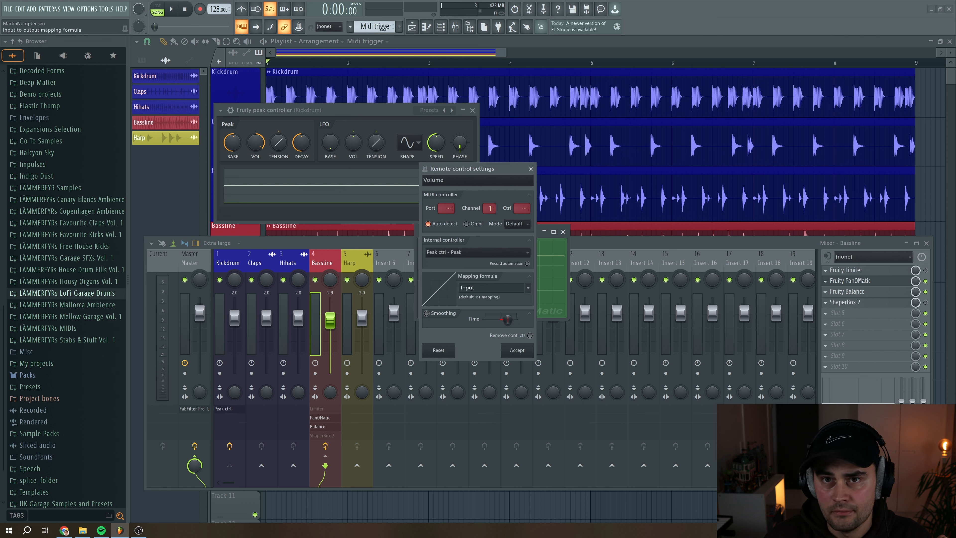
left_click(528, 288)
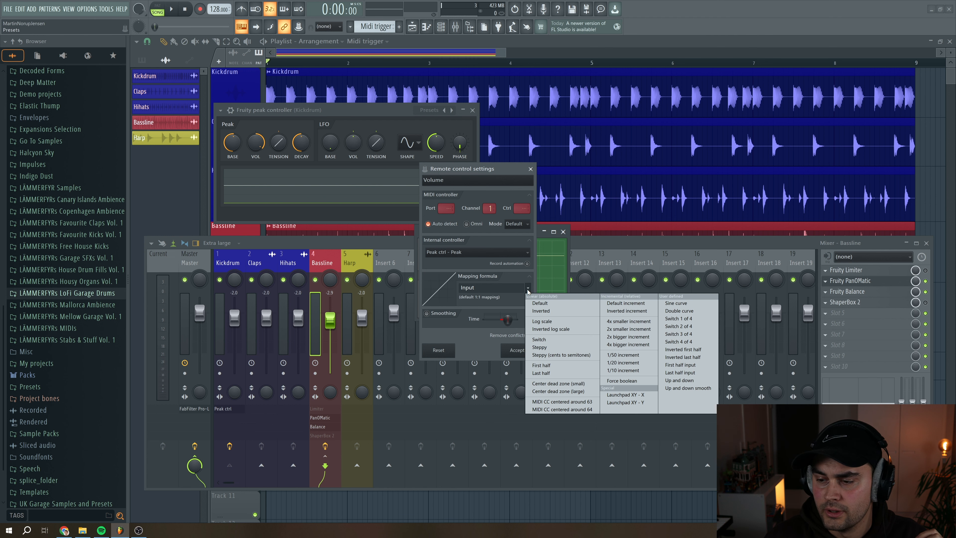
left_click(541, 311)
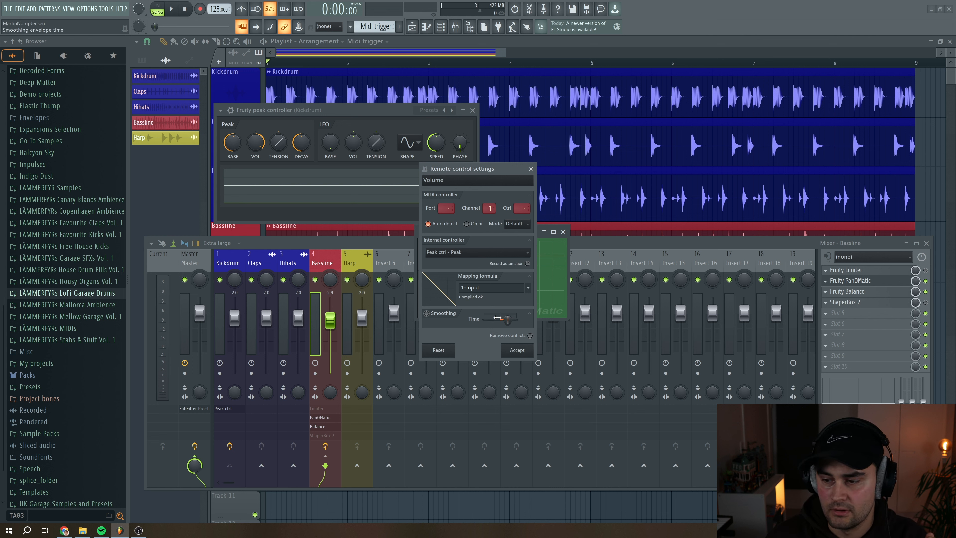
left_click(517, 350)
left_click_drag(489, 231, 343, 238)
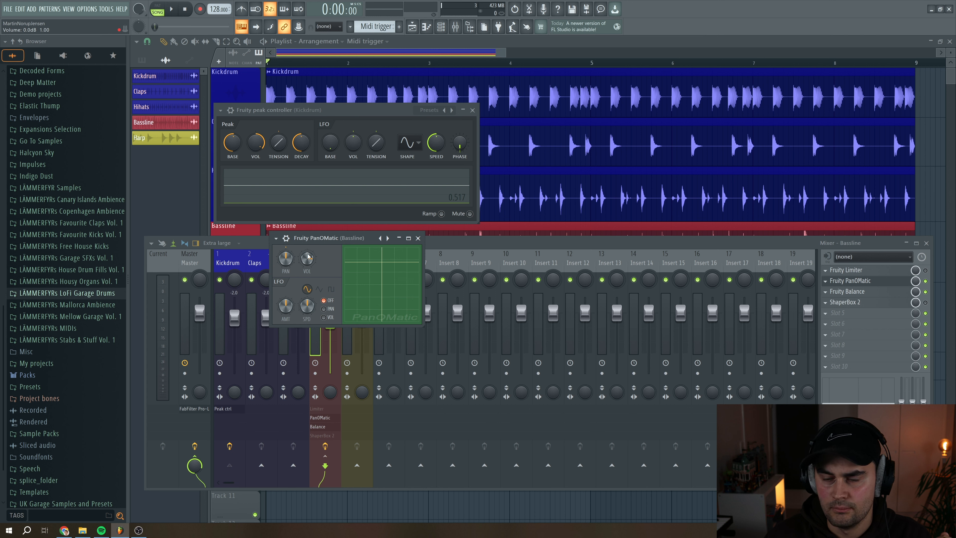
Step: Audition the linked volume in playback and lower the peak controller's peak base level to about 26%
left_click(175, 8)
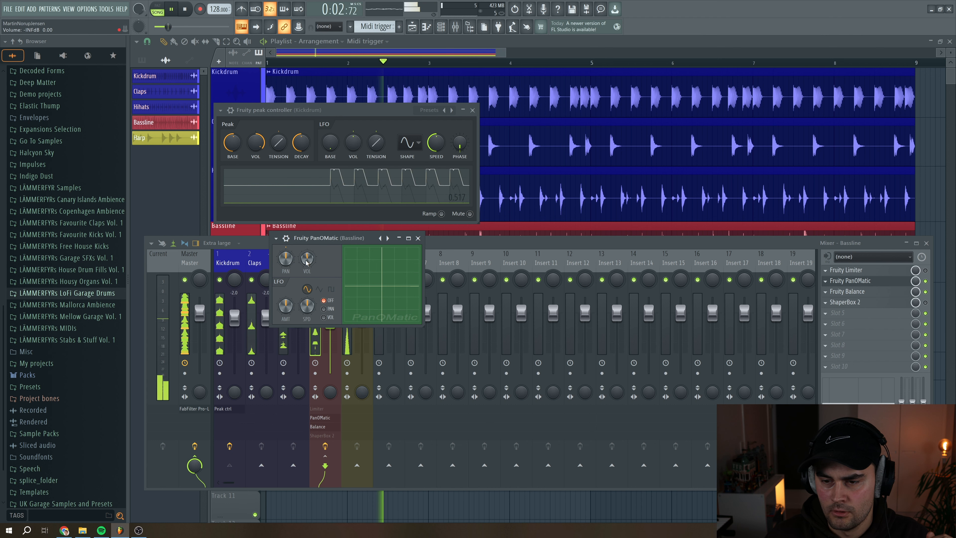
key("space")
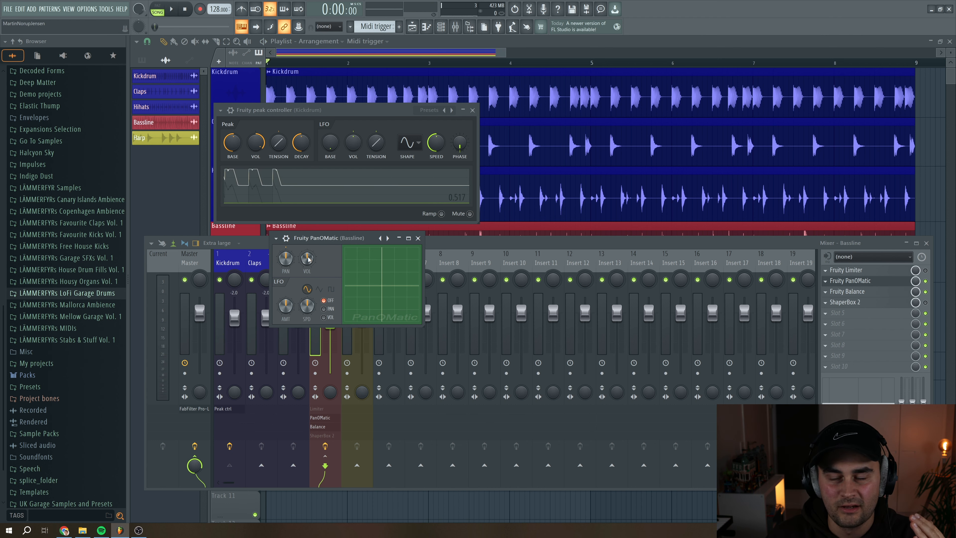
left_click(232, 142)
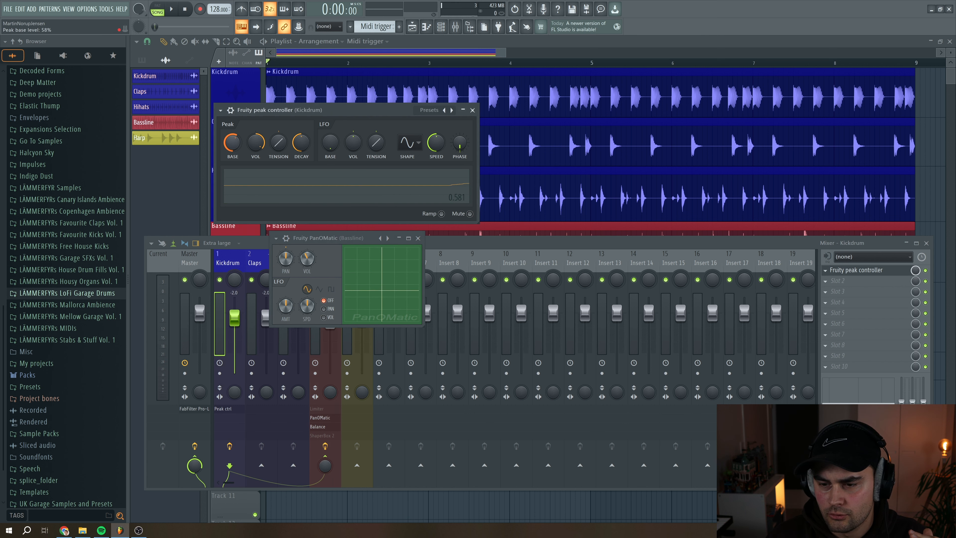
left_click_drag(232, 143, 232, 148)
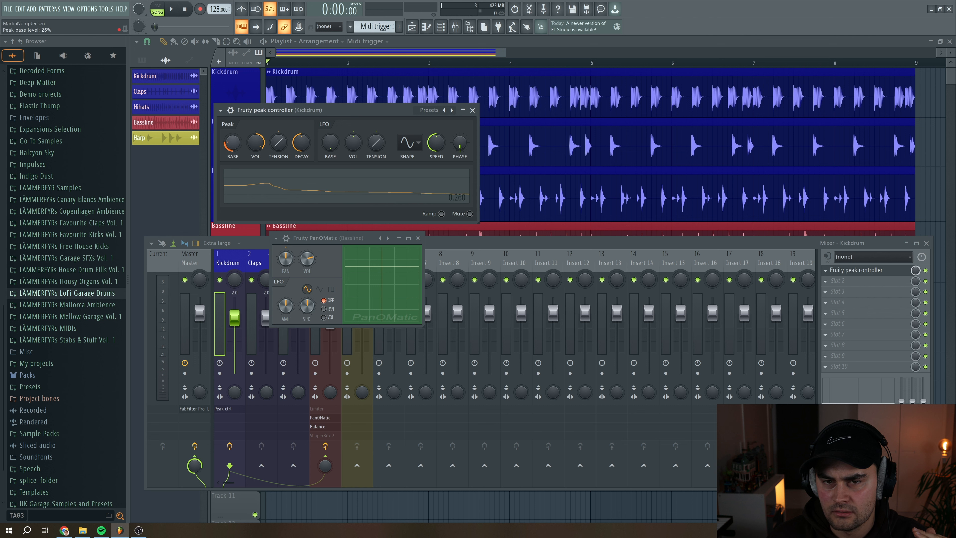
key("space")
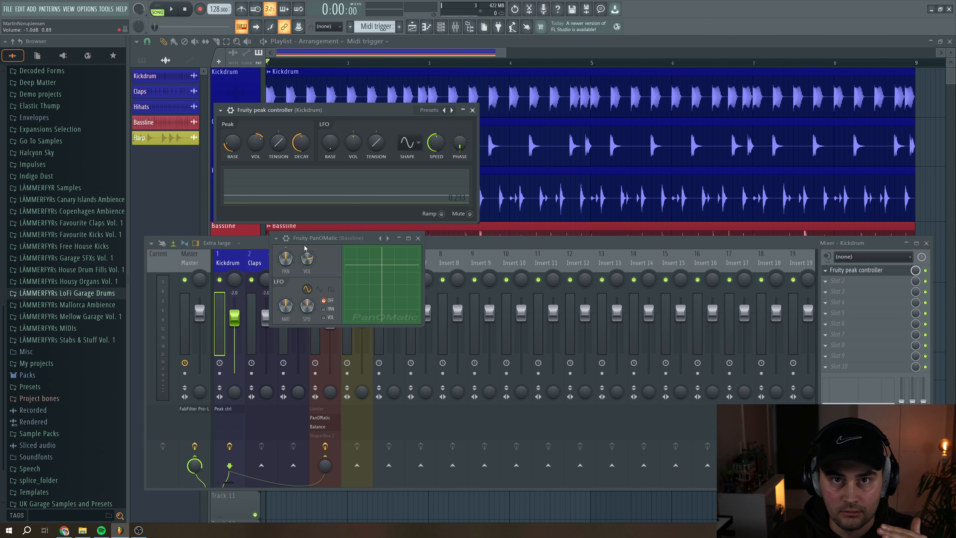
Step: Set the peak controller's peak amount to about 66% and adjust its decay while the song plays
key("space")
left_click_drag(256, 143, 255, 122)
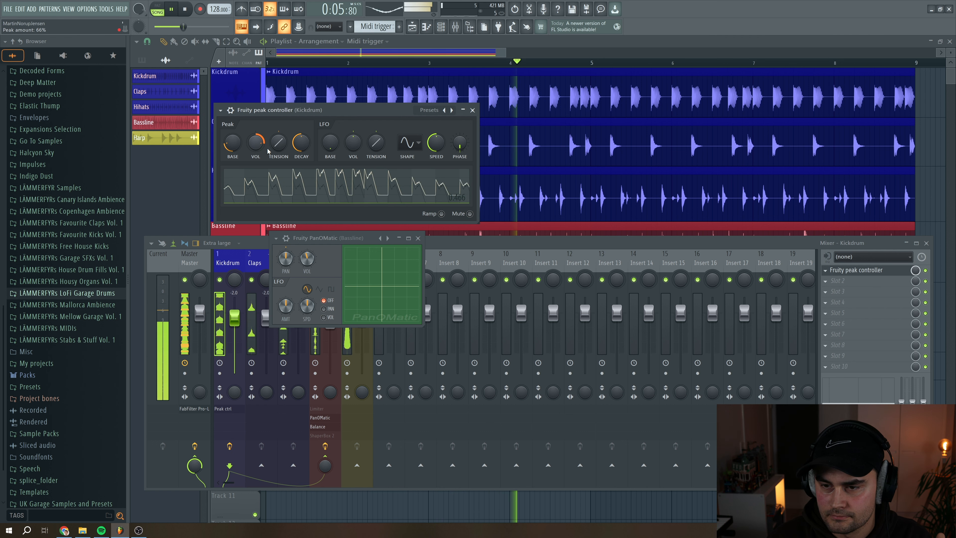
mouse_move(301, 147)
left_mouse_down()
mouse_move(301, 129)
mouse_move(301, 142)
left_mouse_up()
key("space")
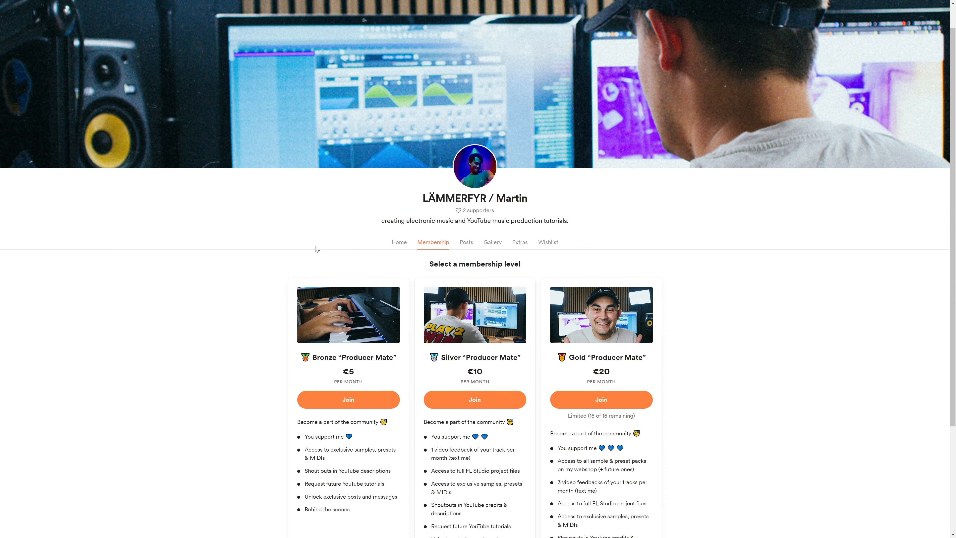
scroll(316, 246, "down", 3)
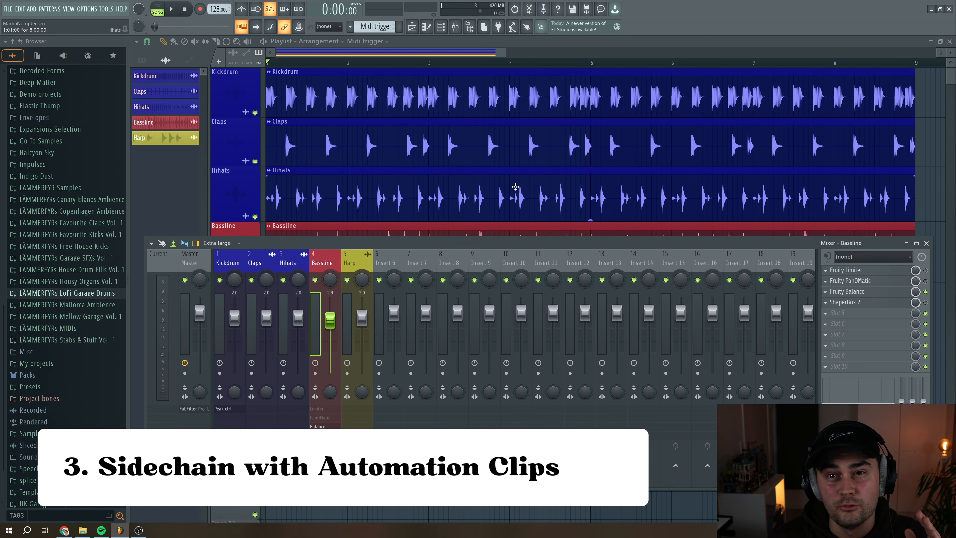
Step: Create an automation clip for the volume of the Bassline's Fruity Balance and enlarge the playlist track that holds it
left_click(847, 291)
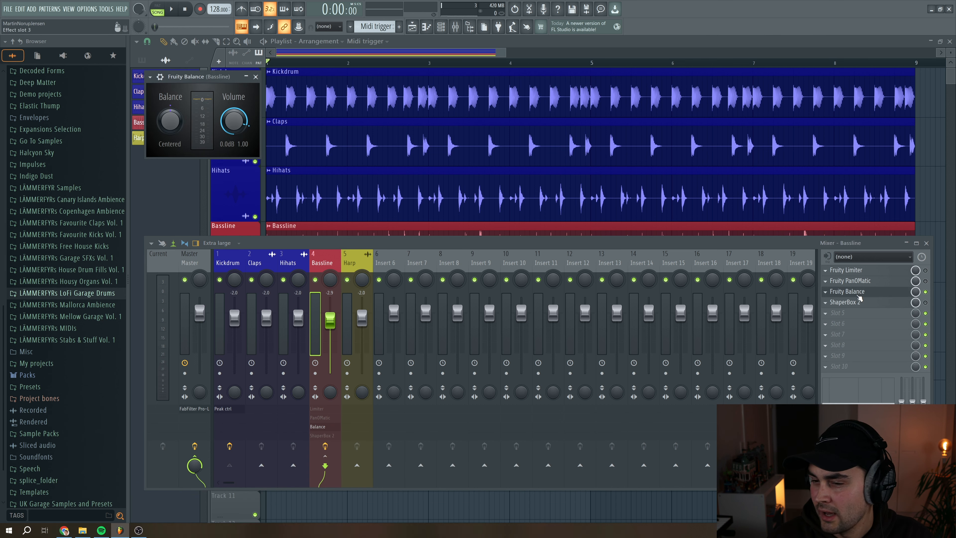
left_click_drag(183, 75, 391, 129)
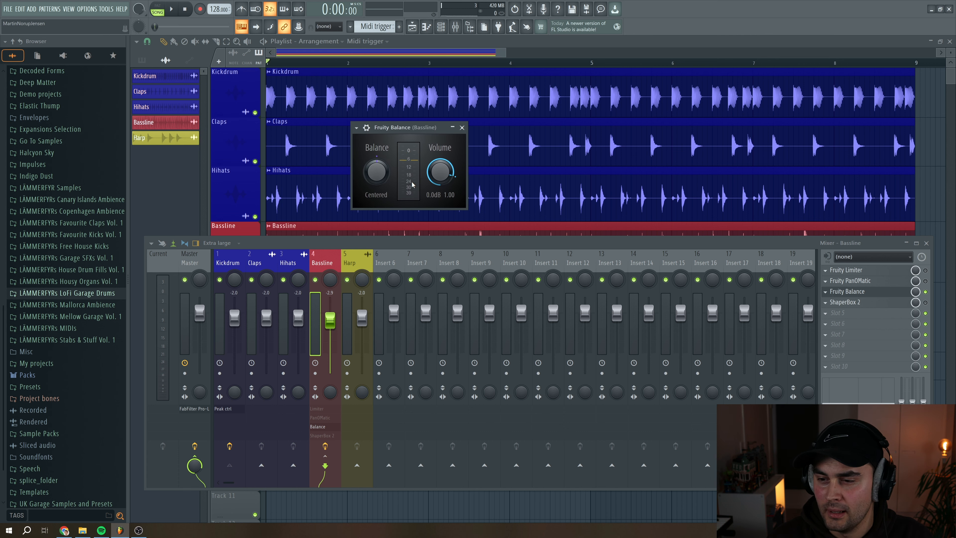
right_click(439, 170)
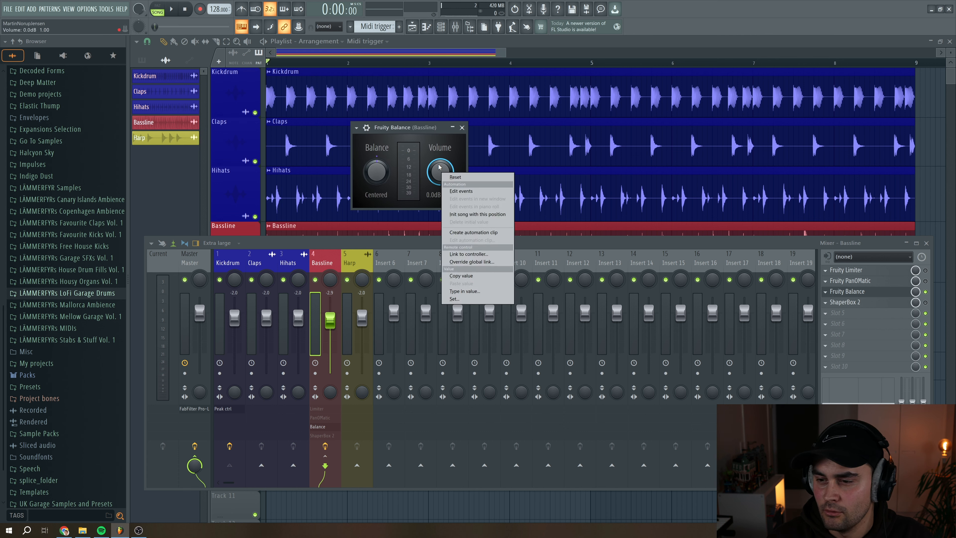
left_click(476, 232)
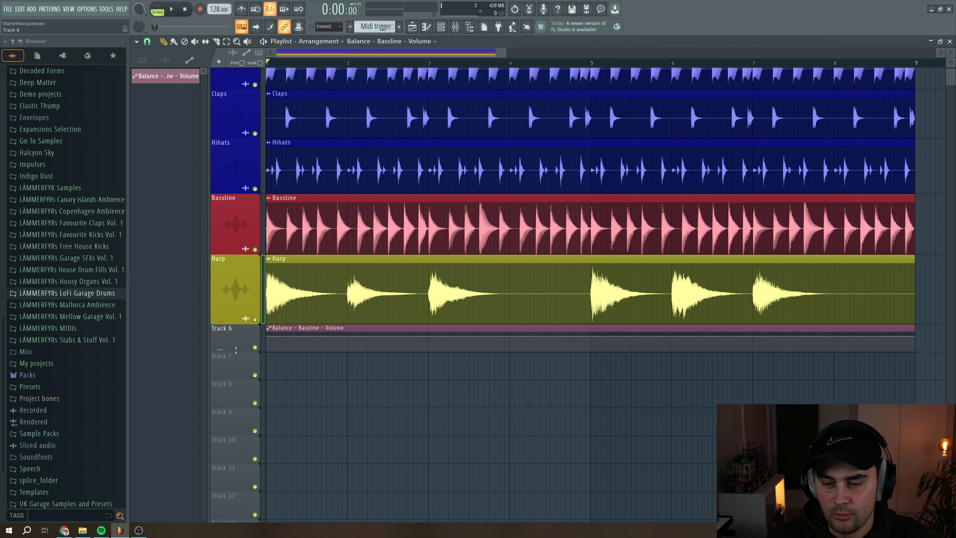
left_click_drag(236, 351, 236, 393)
scroll(286, 88, "up", 1)
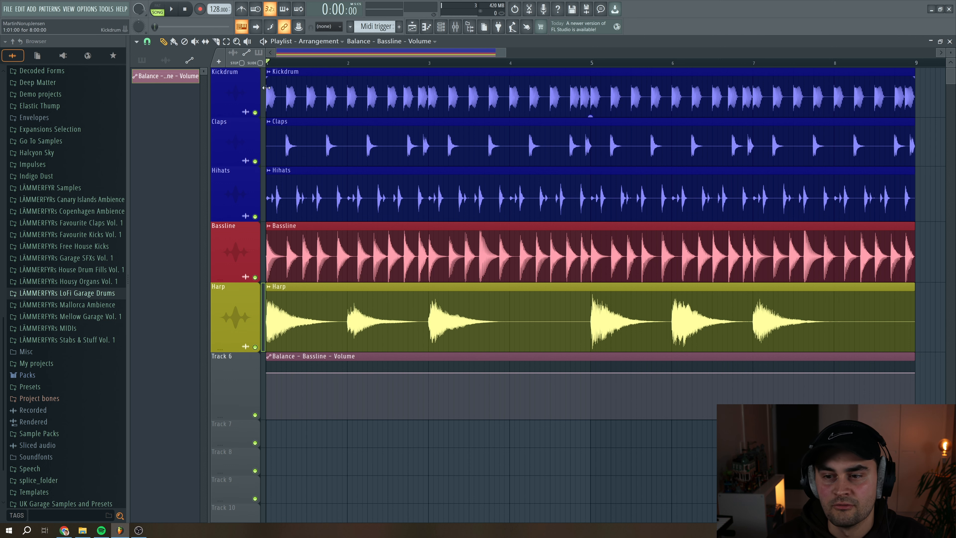
Step: Shape the Bassline volume automation into a duck starting at zero on the first kick and curving smoothly up to full level
scroll(340, 120, "up", 5)
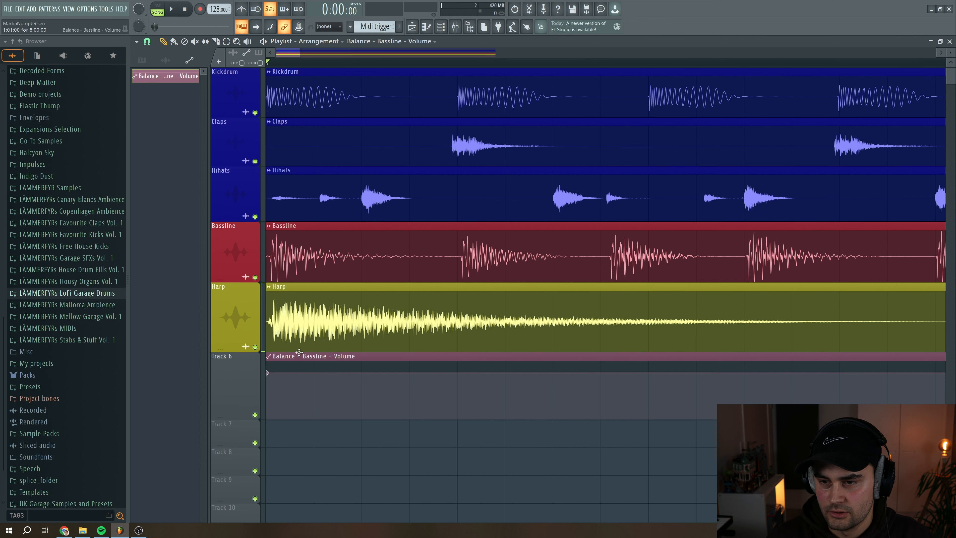
right_click(359, 373)
left_click_drag(267, 373, 267, 418)
left_click_drag(312, 395, 313, 410)
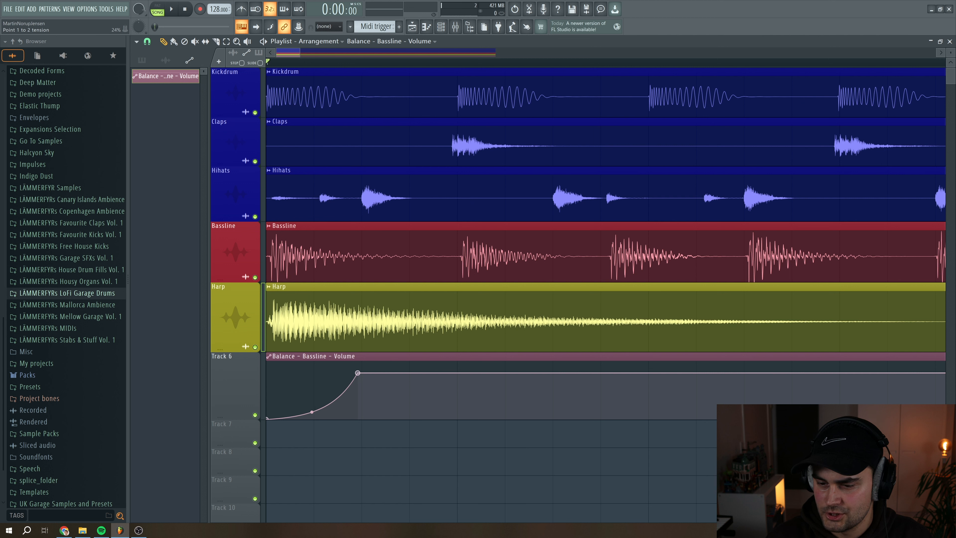
right_click(341, 394)
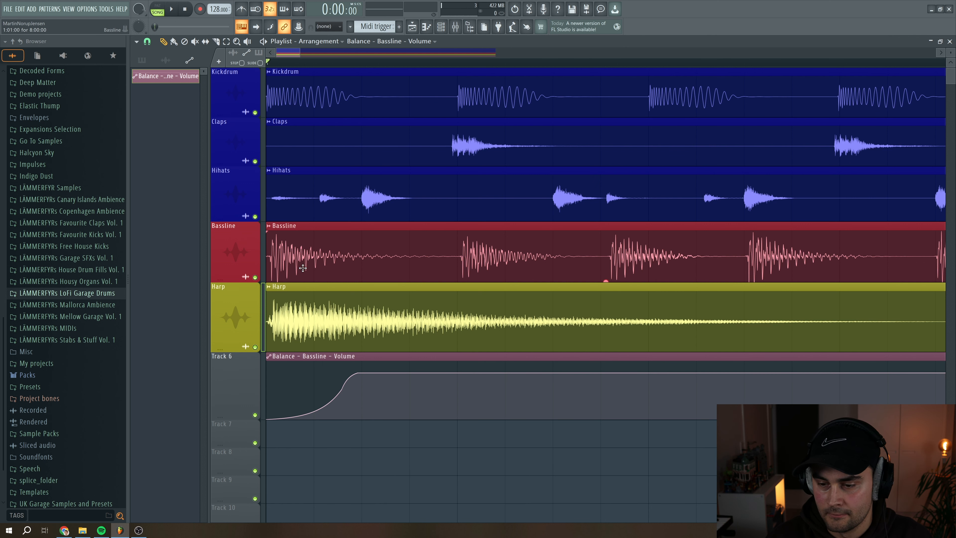
Step: Cut the volume automation clip down to its ducking shape and place copies on track 6 at the following kicks
scroll(302, 268, "down", 2)
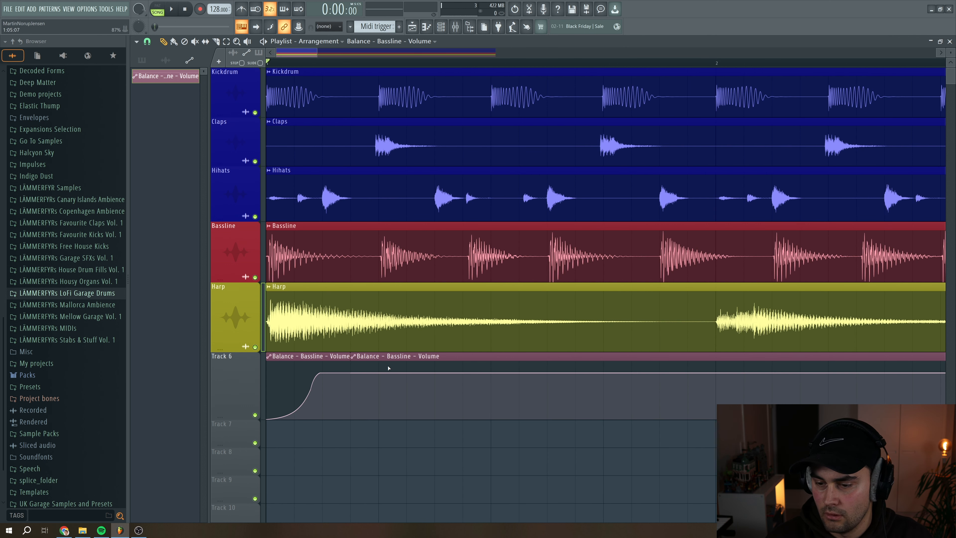
right_click(375, 364)
left_click(380, 364)
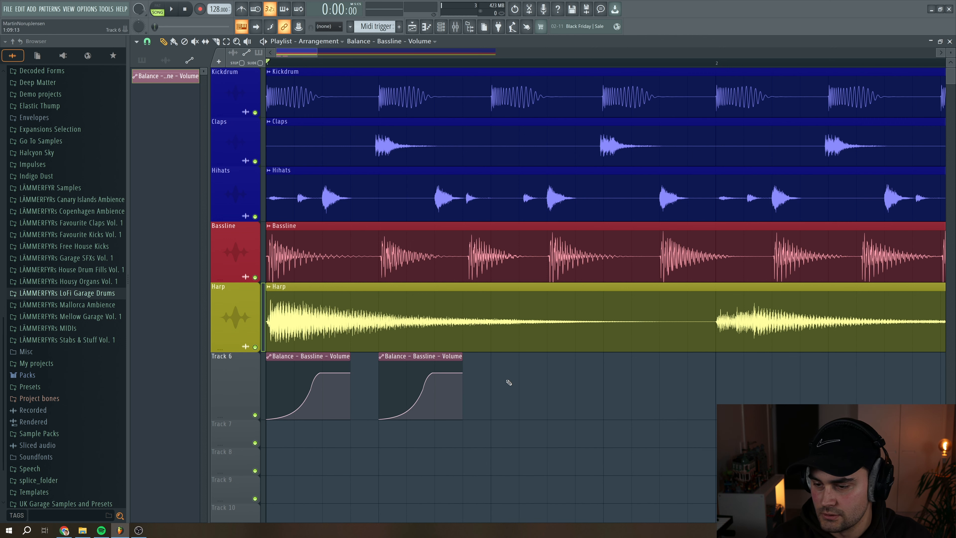
left_click(496, 364)
left_click(604, 368)
Step: Place another volume automation clip at the off-beat kick late in bar 2 and make it unique
left_click_drag(408, 55, 336, 55)
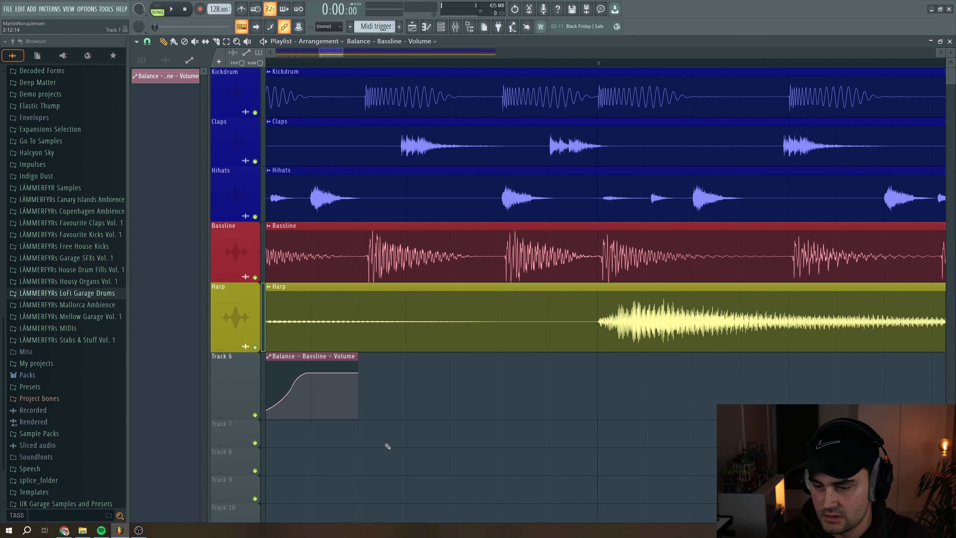
left_click(380, 401)
left_click_drag(386, 354, 390, 354)
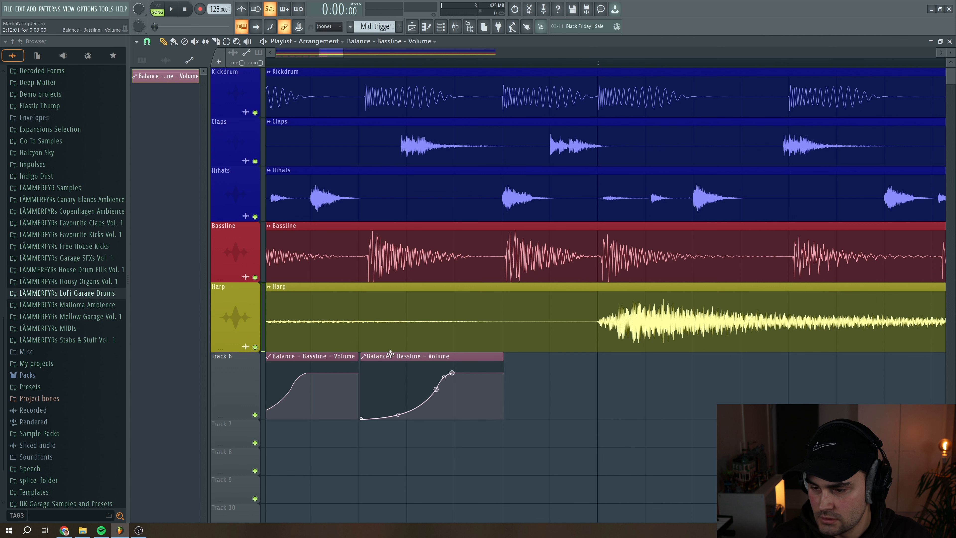
right_click(364, 357)
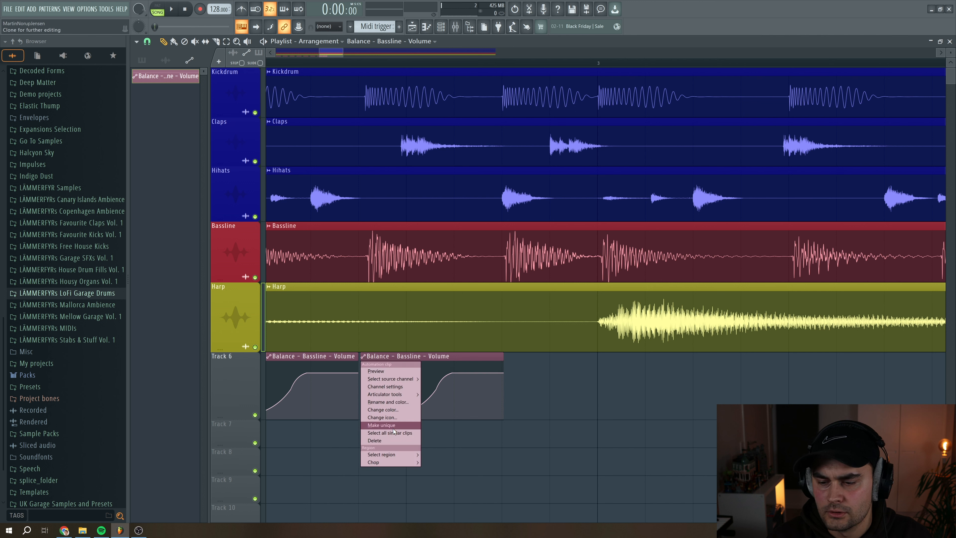
left_click(393, 425)
Step: Shorten the unique volume clip and copy it onto the last kick of bar 2
left_click_drag(502, 376, 456, 378)
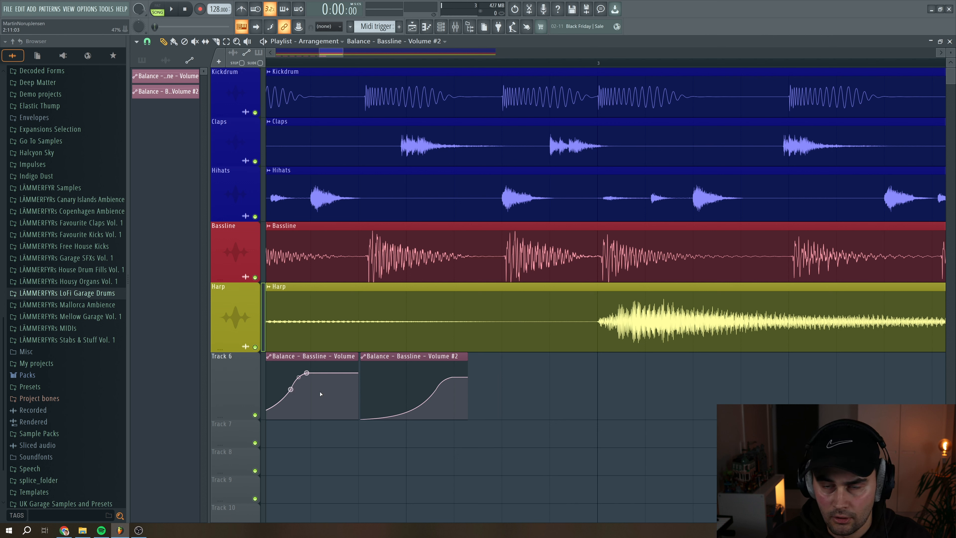
left_click_drag(375, 356, 517, 357)
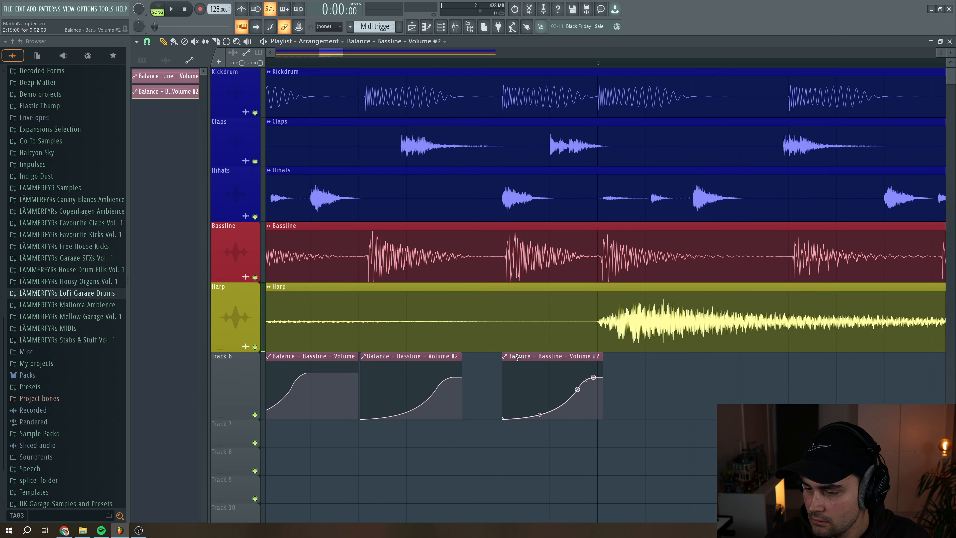
Step: Duplicate the automation clips of bars 1 and 2 into bars 3 and 4 and line up the copies with the kicks
scroll(631, 70, "down", 5)
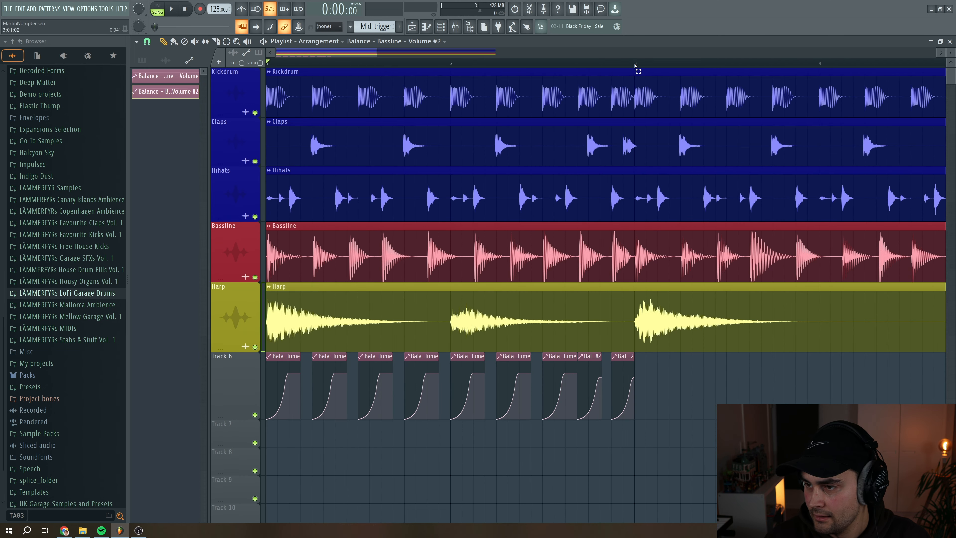
left_click_drag(634, 66, 123, 83)
left_click_drag(687, 407, 82, 386)
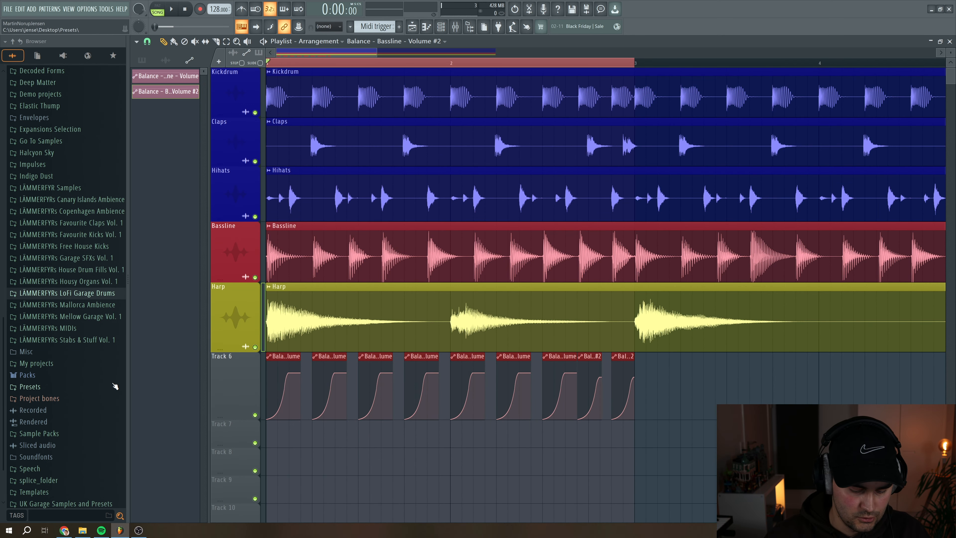
key("ctrl+b")
scroll(531, 355, "up", 5)
left_click_drag(388, 356, 422, 356)
scroll(274, 145, "down", 5)
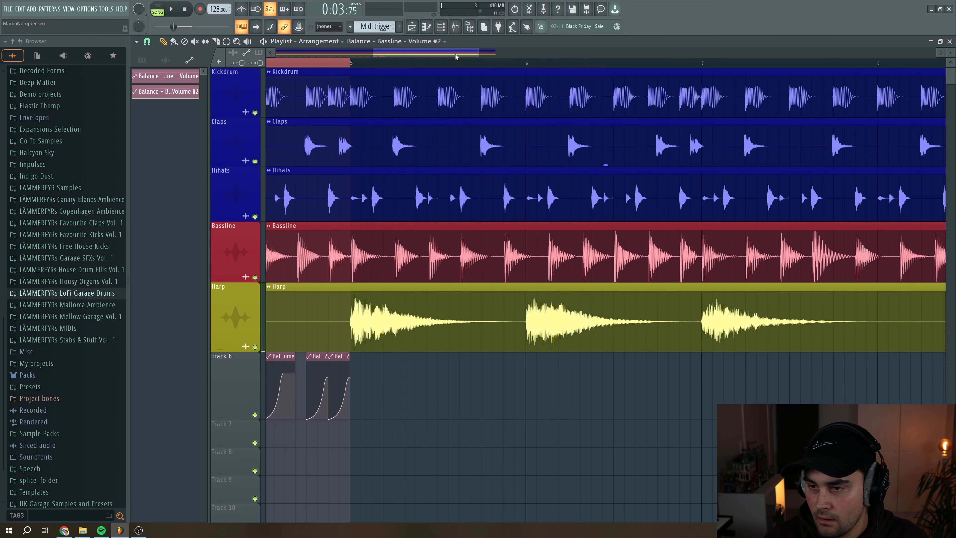
Step: Duplicate the automation clips of bars 1 to 4 into bars 5 to 8, leaving no clips selected
left_click_drag(455, 55, 362, 74)
scroll(378, 51, "down", 3)
left_click(238, 387)
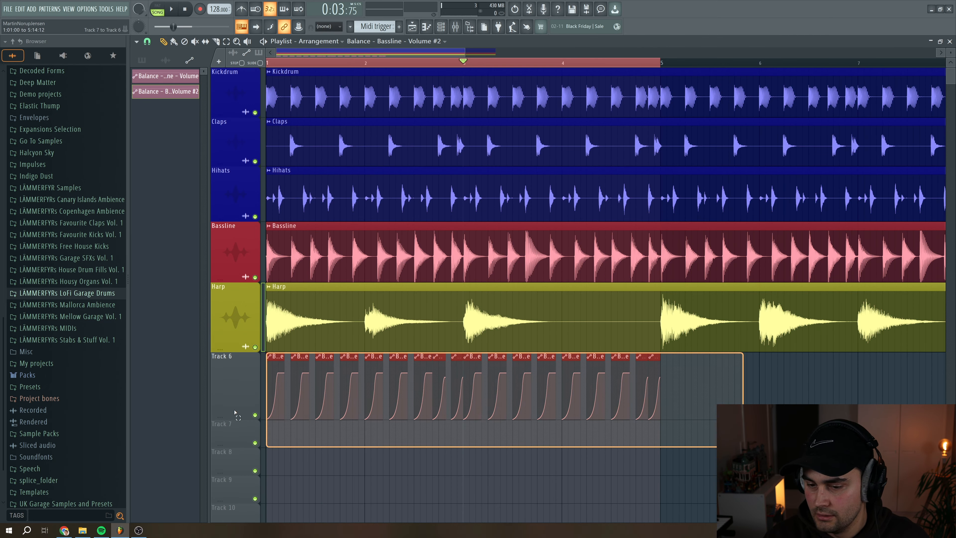
key("ctrl+b")
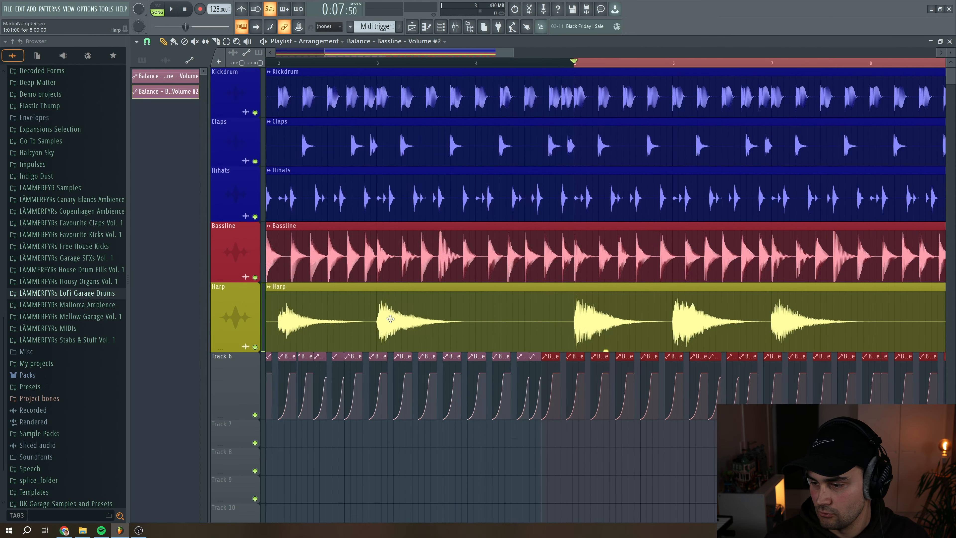
key("space")
key("ctrl+a")
left_click_drag(326, 54, 276, 54)
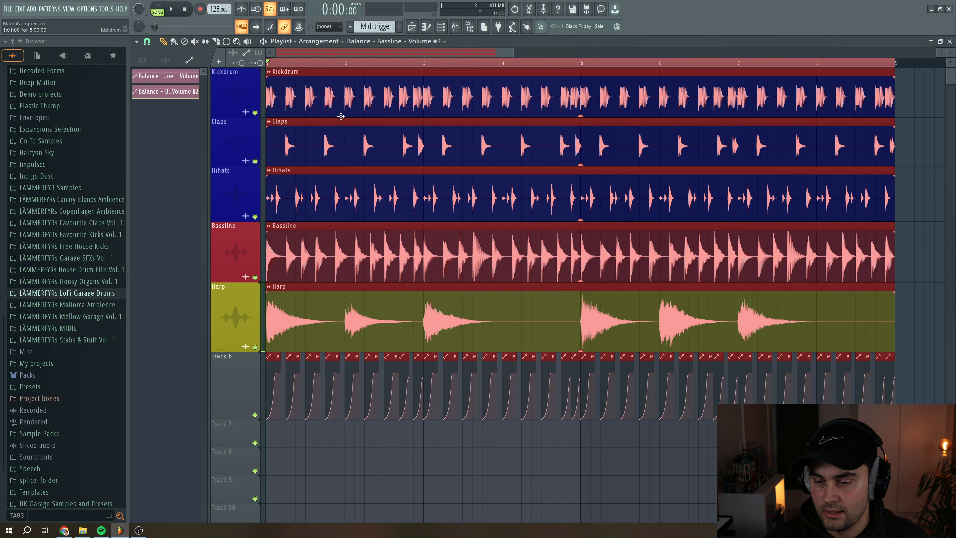
key("ctrl+d")
Step: Open the Bassline's Fruity Balance and play the song to check how its volume follows the automation
key("F9")
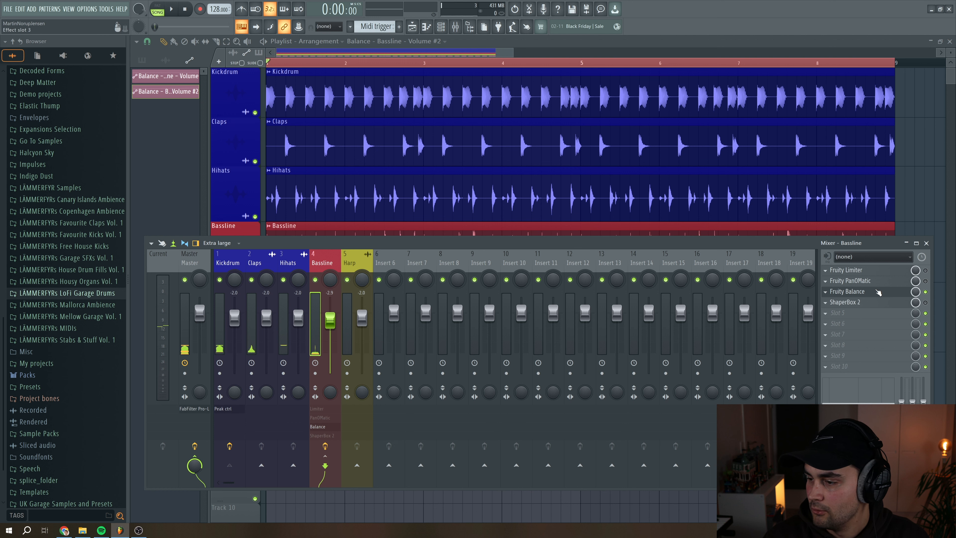
left_click(847, 291)
key("space")
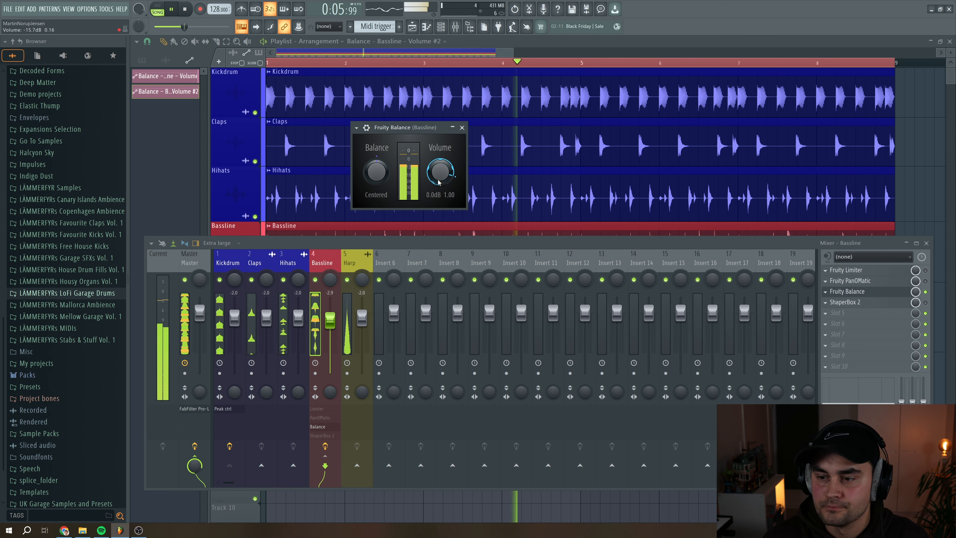
key("space")
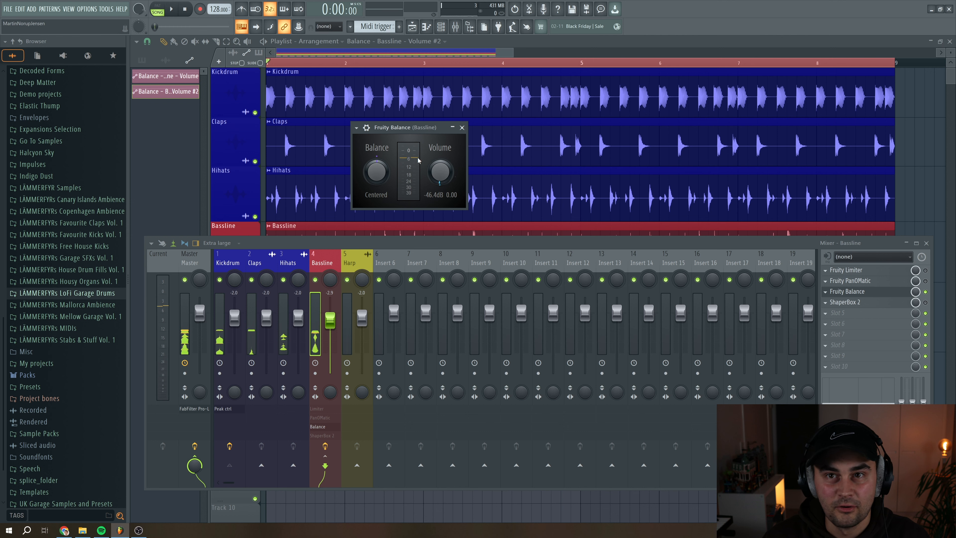
key("F12")
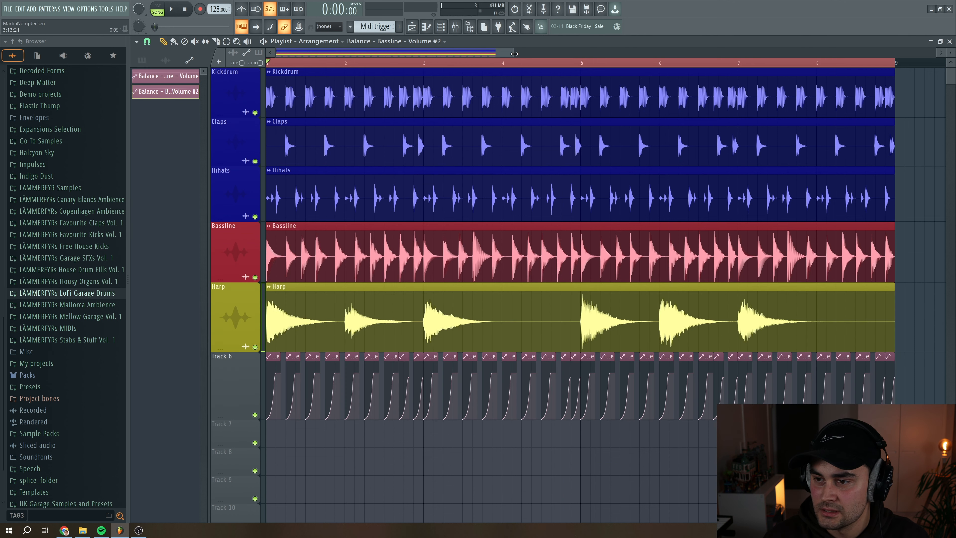
Step: Raise the starting point of both volume automation shapes on track 6 so the ducking is less deep
left_click_drag(514, 54, 318, 54)
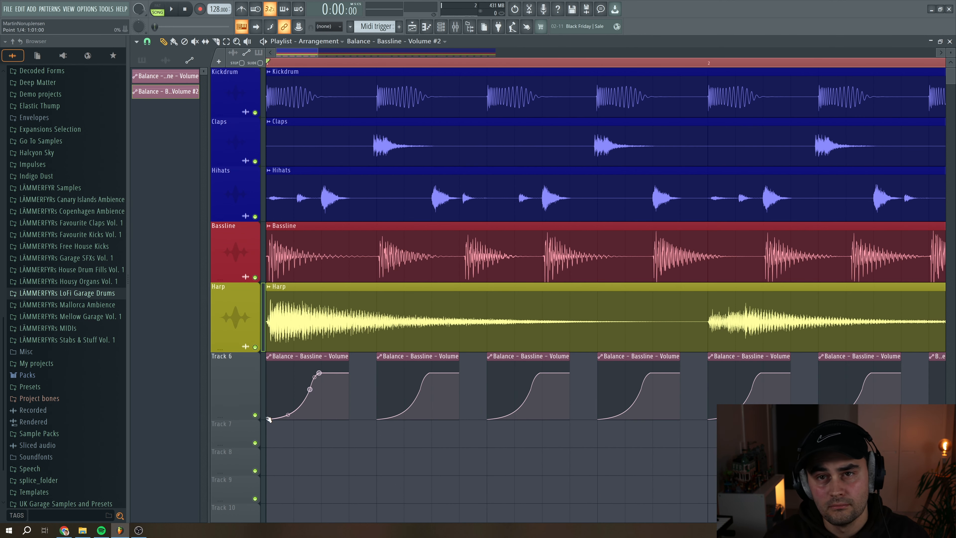
left_click_drag(268, 419, 286, 405)
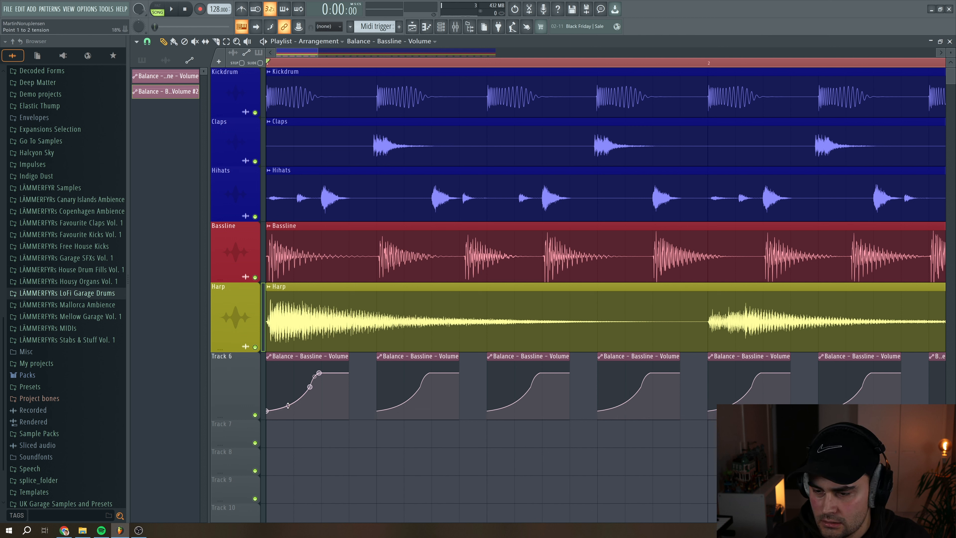
left_click_drag(453, 409, 453, 408)
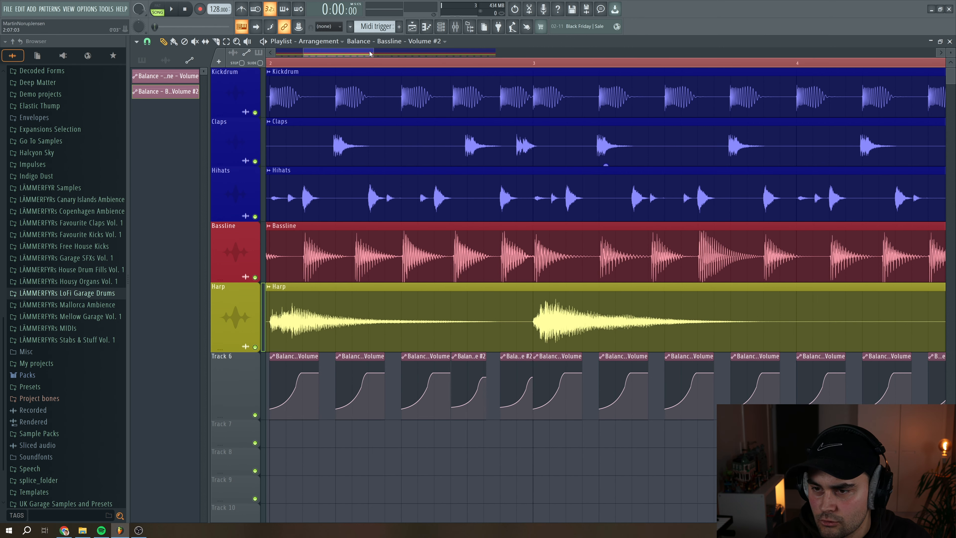
left_click_drag(372, 53, 350, 56)
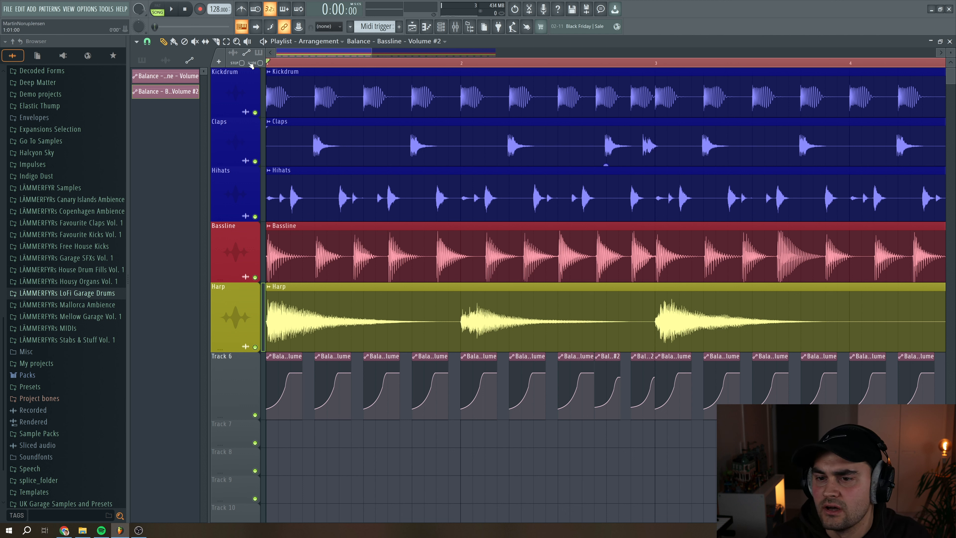
Step: Play the song from the start to audition the bassline with the softer volume ducking
left_click_drag(370, 50, 508, 51)
key("space")
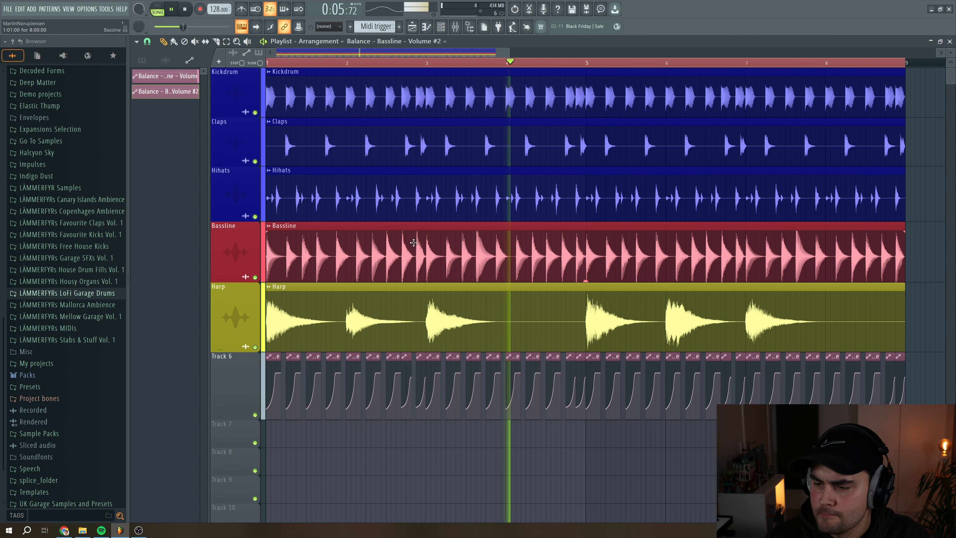
key("space")
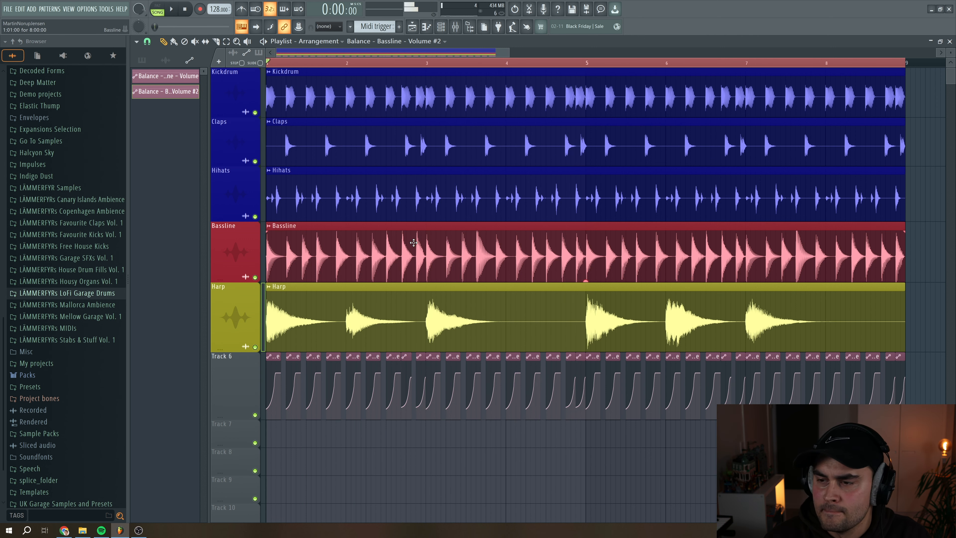
Step: Open ShaperBox 2 on the Bassline mixer track and reposition its window to examine the sidechain volume curve
scroll(336, 130, "down", 3)
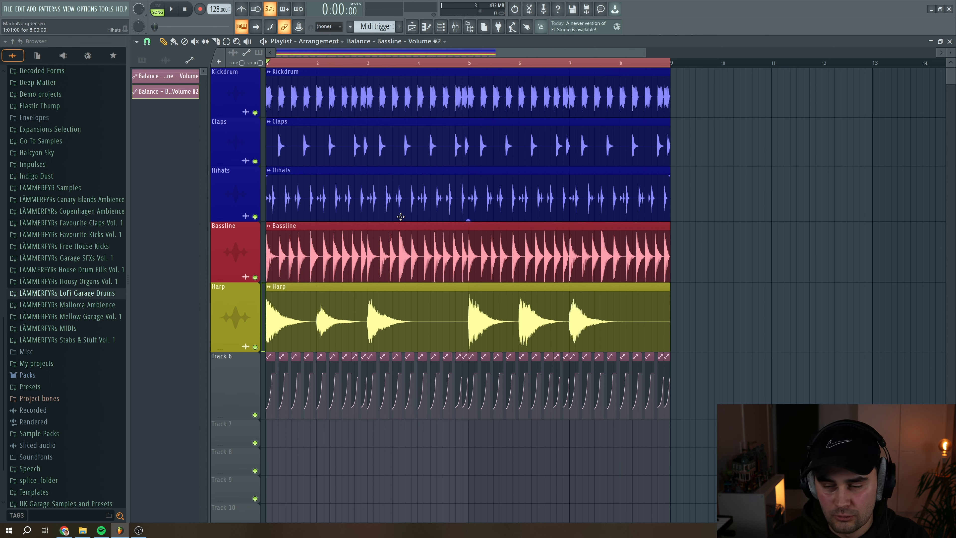
left_click(455, 26)
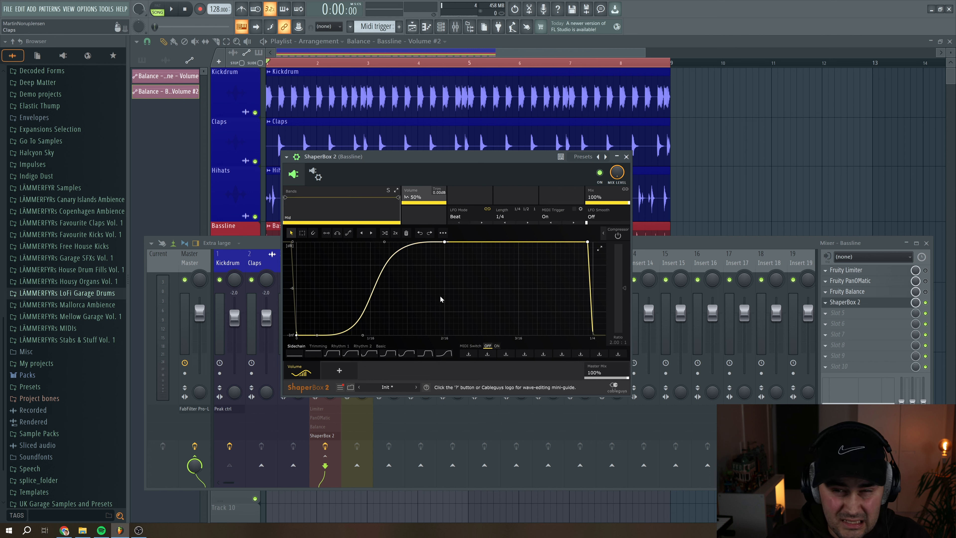
left_click_drag(410, 156, 393, 163)
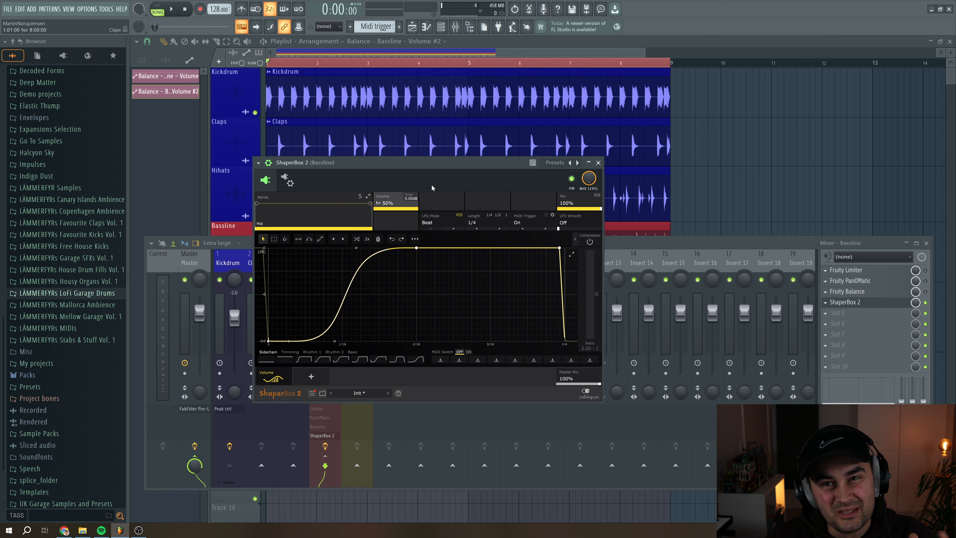
left_click_drag(422, 164, 430, 164)
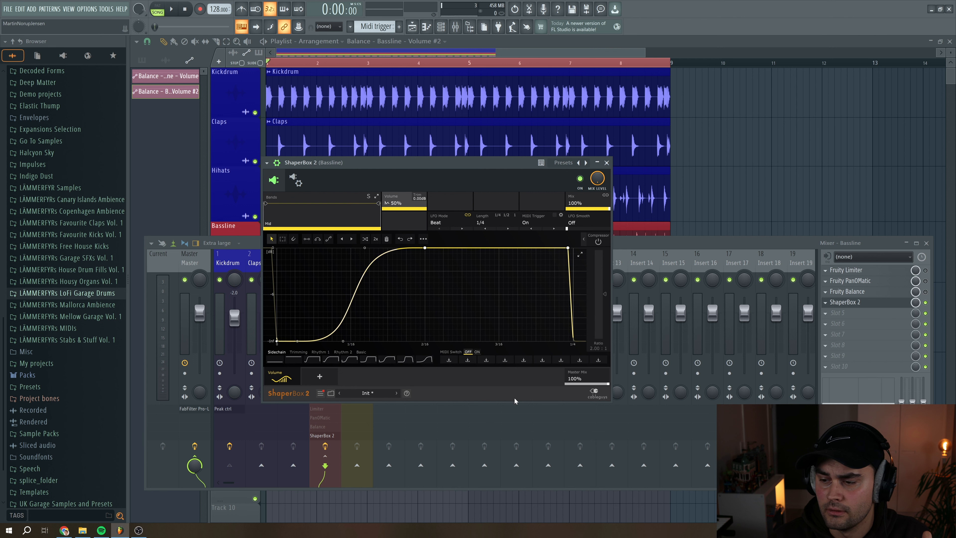
Step: Place the Midi trigger pattern twice on track 7 to cover bars 1 to 8 of the playlist
left_click(372, 27)
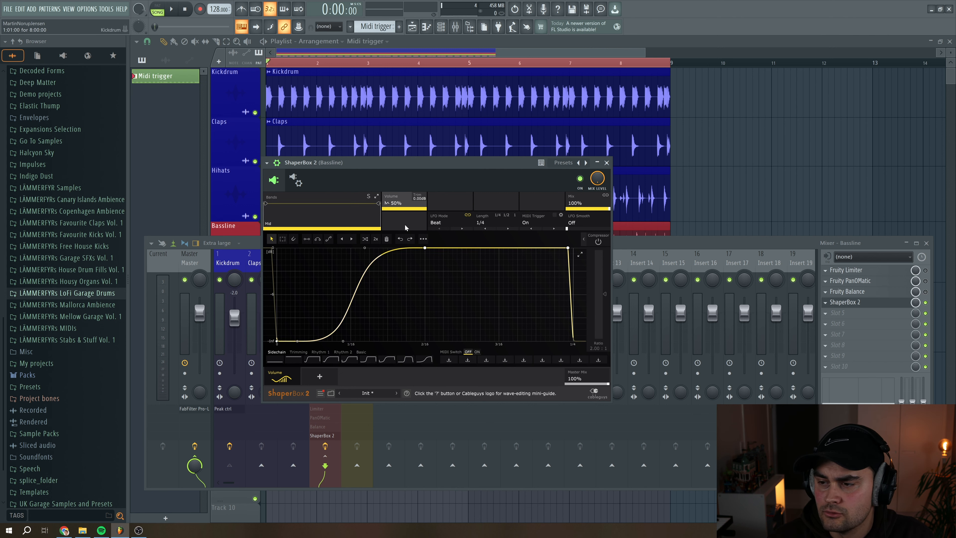
left_click(640, 42)
left_click_drag(289, 431, 273, 431)
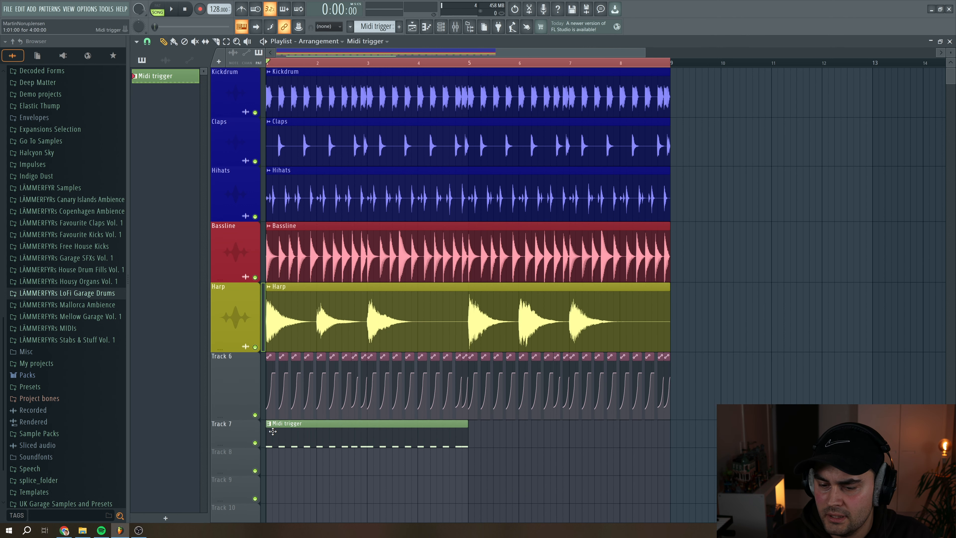
left_click(484, 432)
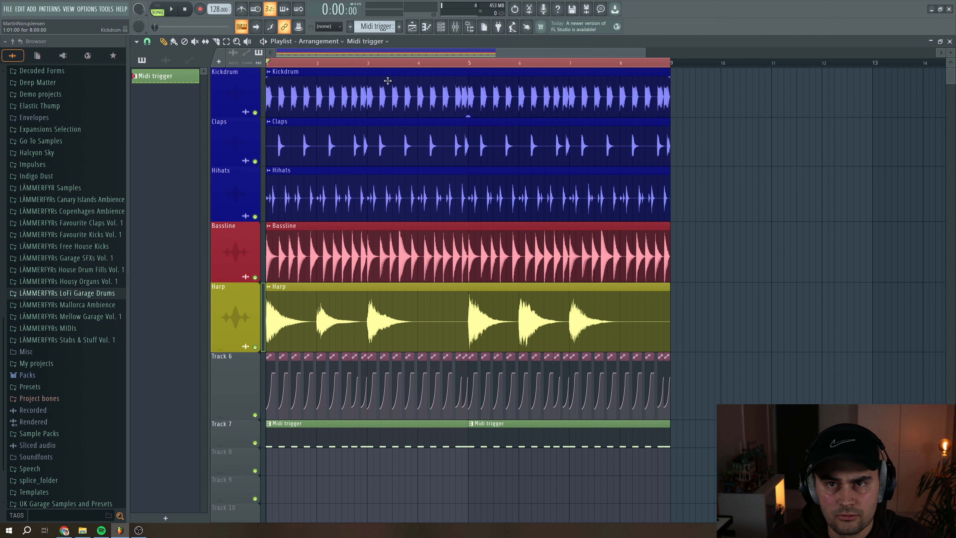
Step: Open the MIDI Out channel's settings from the Channel rack and move its window clear of the channel list
key("F6")
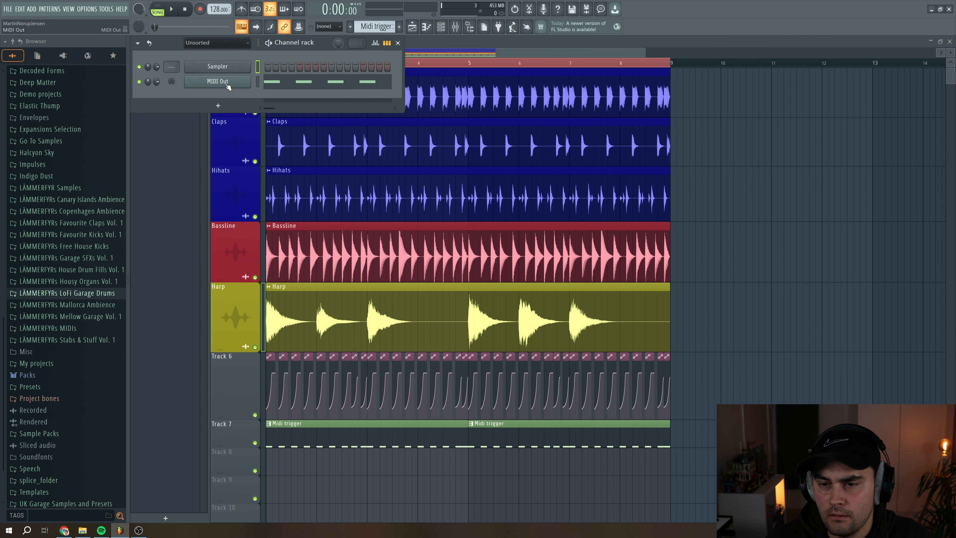
left_click(218, 81)
left_click_drag(222, 99, 228, 121)
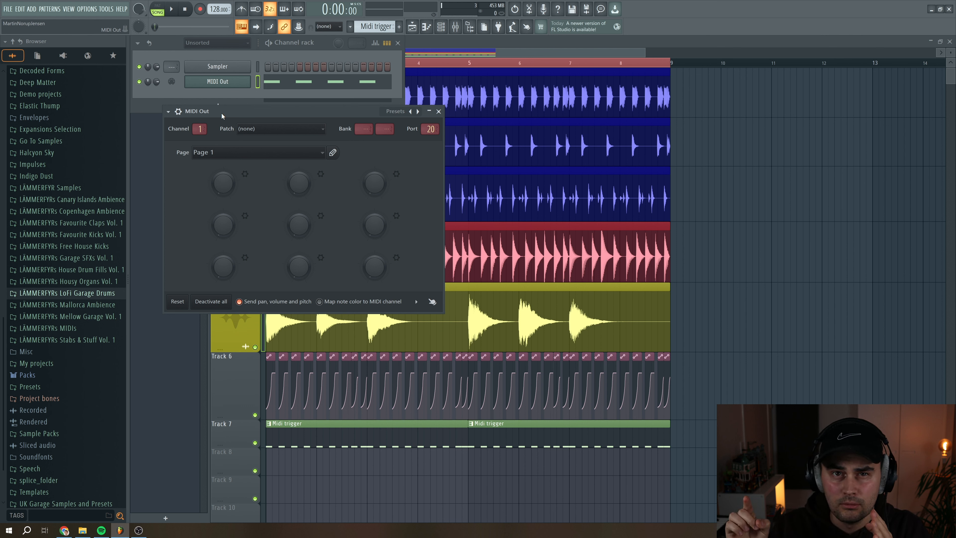
Step: Close the MIDI Out settings and check the plugin wrapper settings of ShaperBox 2 on the Bassline mixer track
left_click_drag(220, 112, 207, 103)
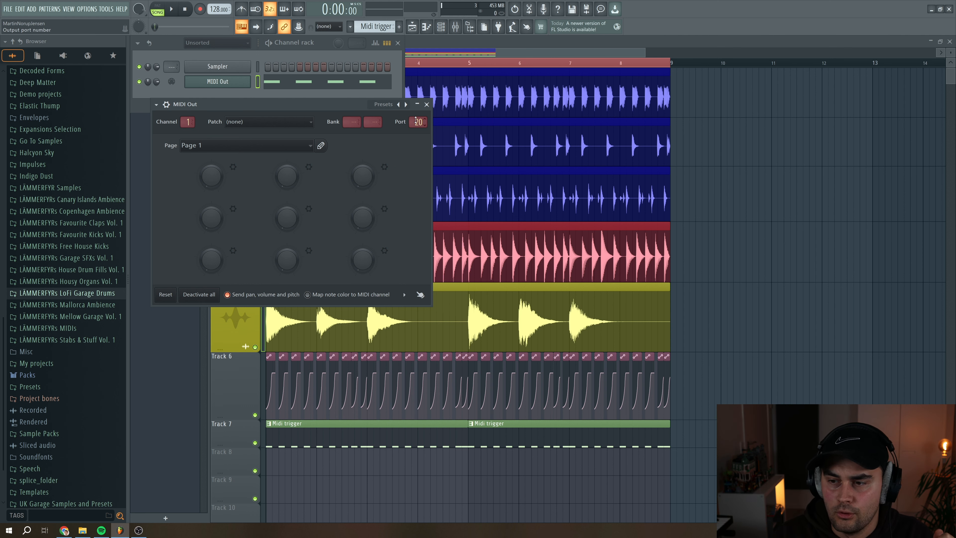
left_click(426, 104)
key("F9")
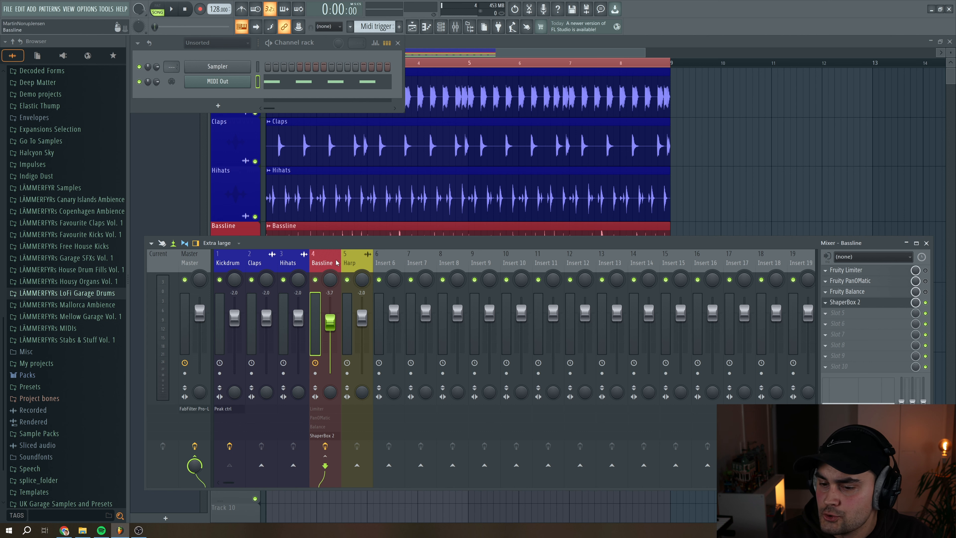
left_click(883, 306)
left_click_drag(447, 161, 432, 155)
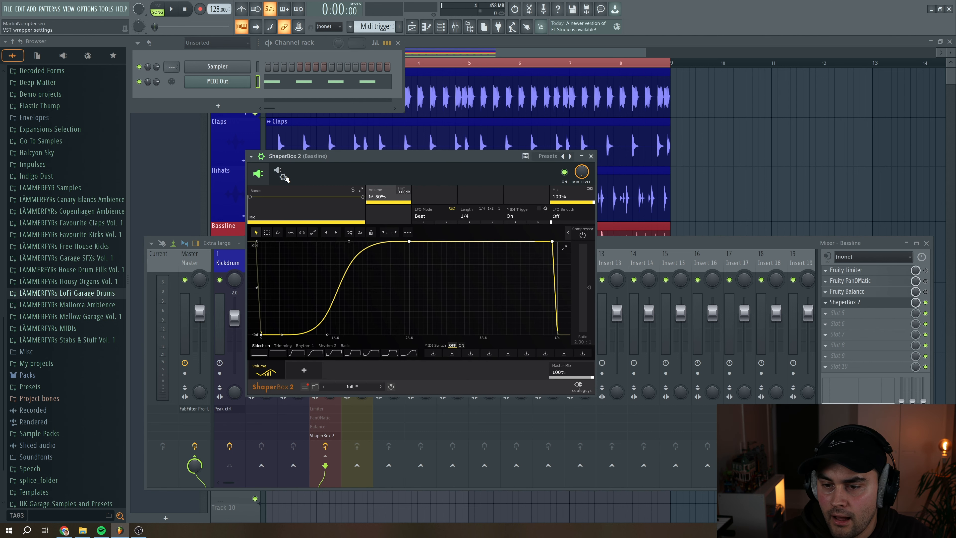
left_click(280, 173)
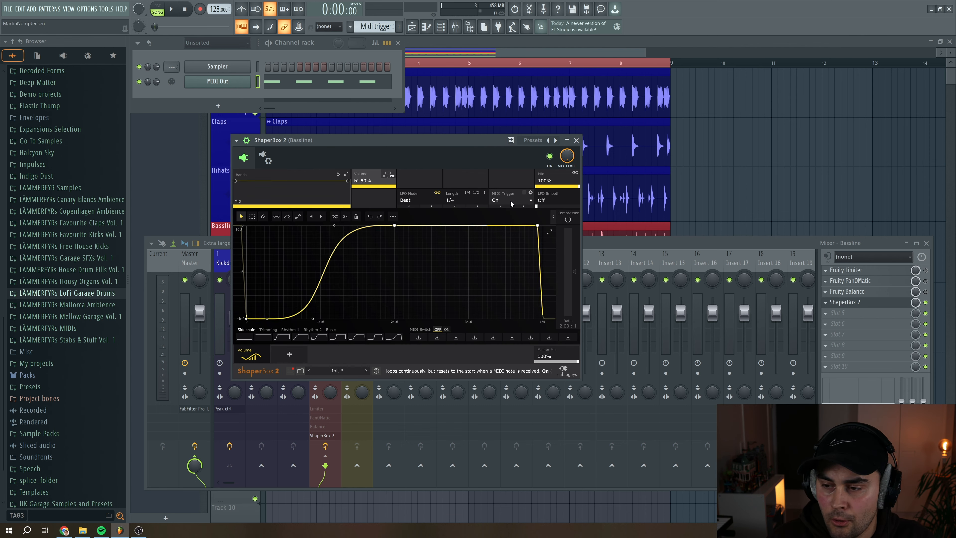
Step: Mute track 6, which holds the volume automation clips, in the playlist
key("F12")
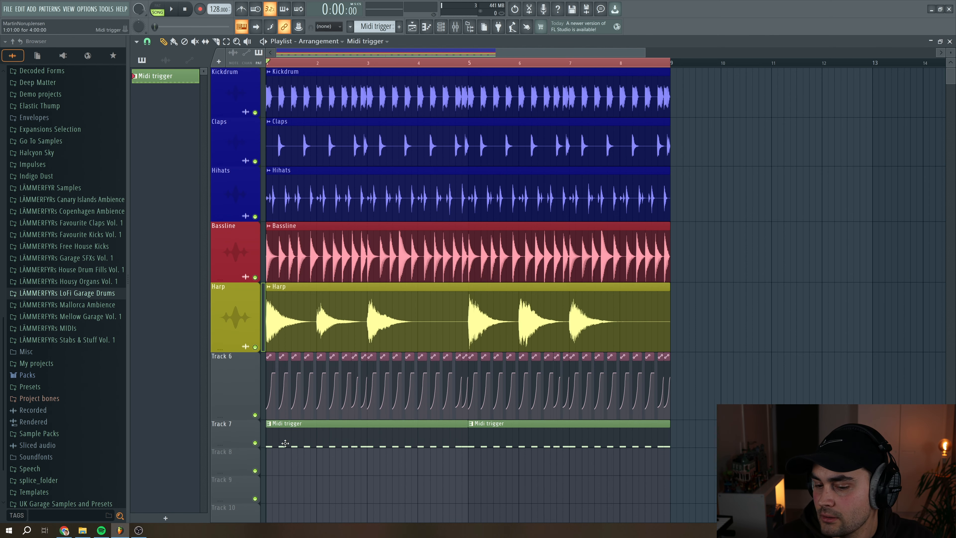
left_click(254, 414)
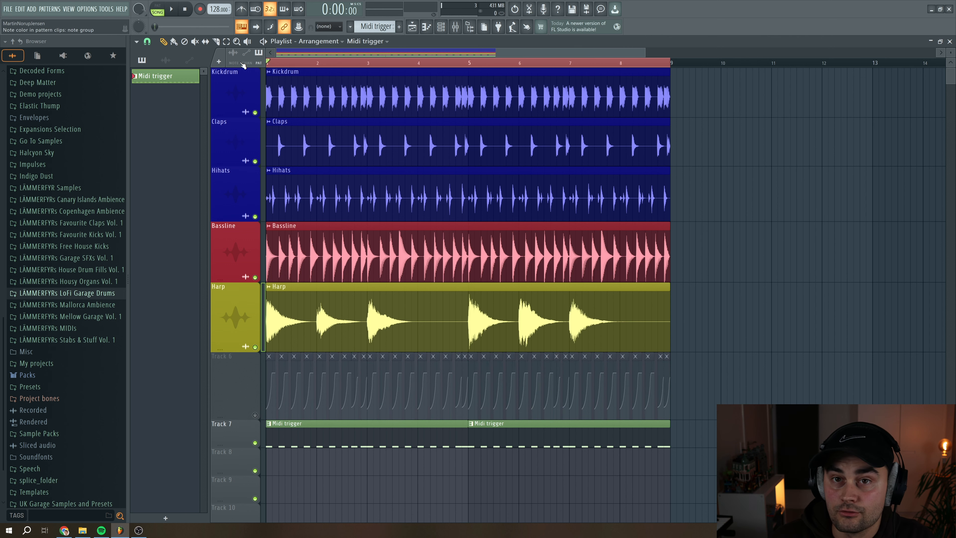
Step: Play the song from the start twice with the Bassline's ShaperBox 2 open to examine its MIDI-triggered ducking
key("space")
key("F9")
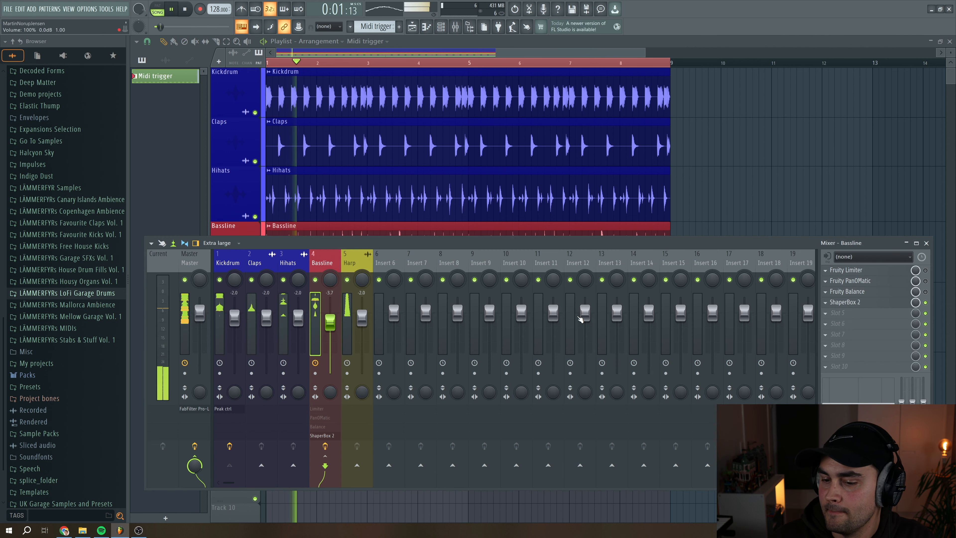
left_click(844, 302)
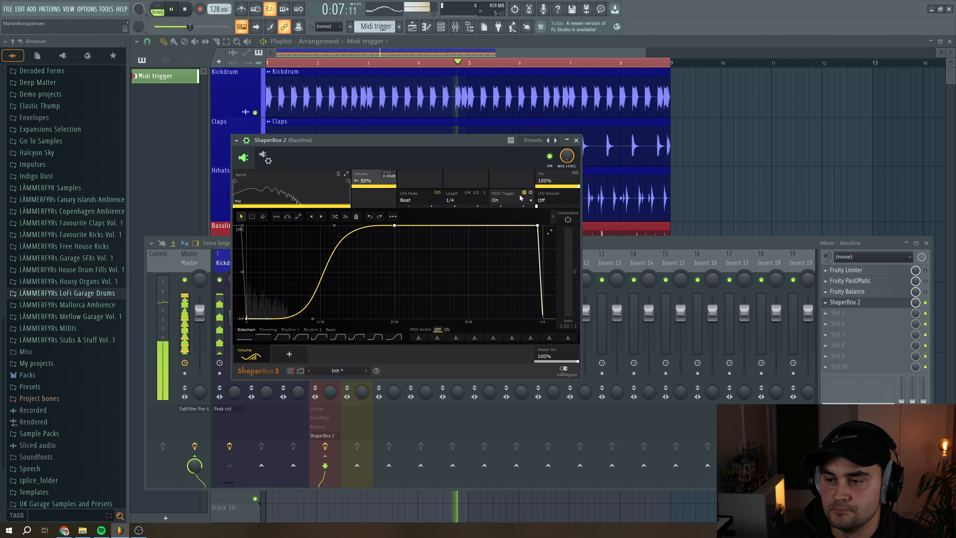
key("space")
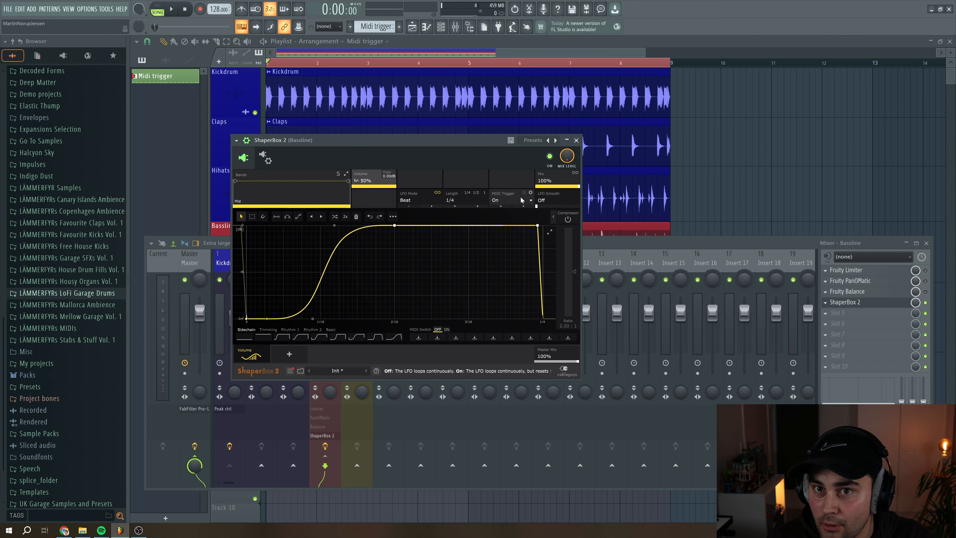
key("space")
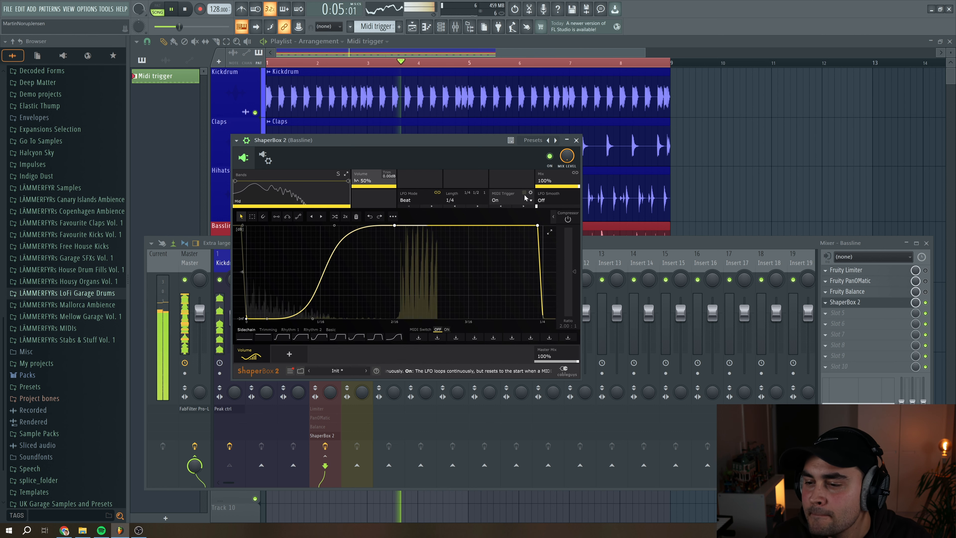
key("space")
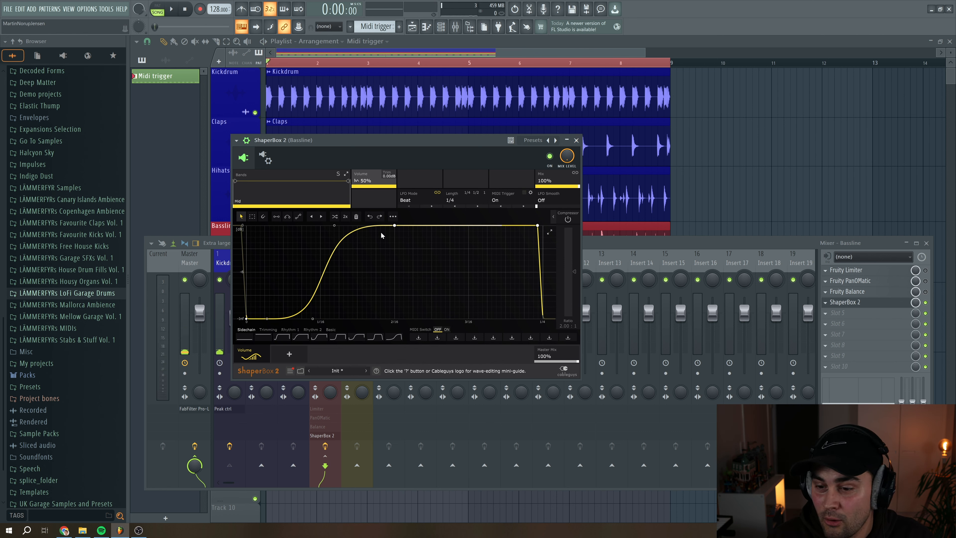
Step: Shift the lower bend of the ShaperBox 2 volume curve earlier to about 0.68/16 and reduce Mix to 79% while auditioning the song
left_click_drag(312, 318, 300, 318)
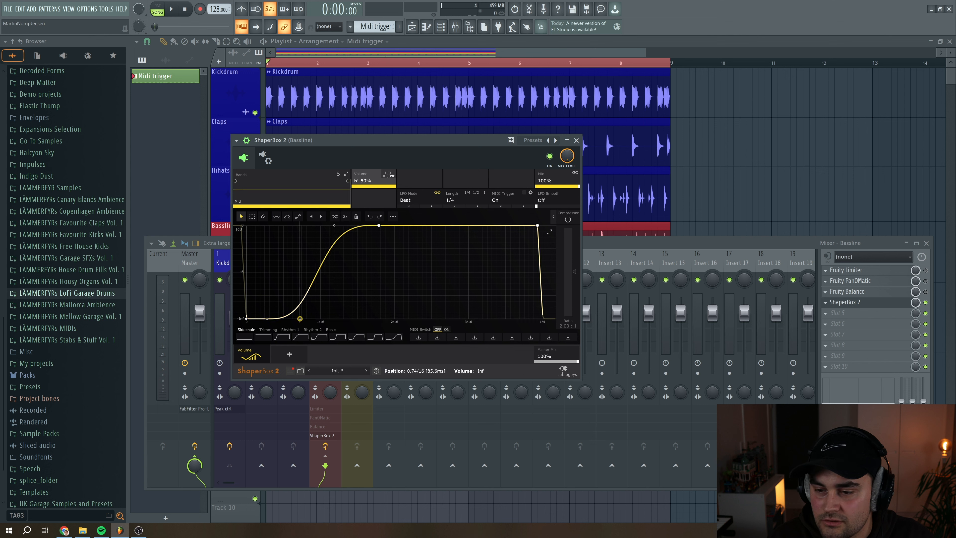
key("space")
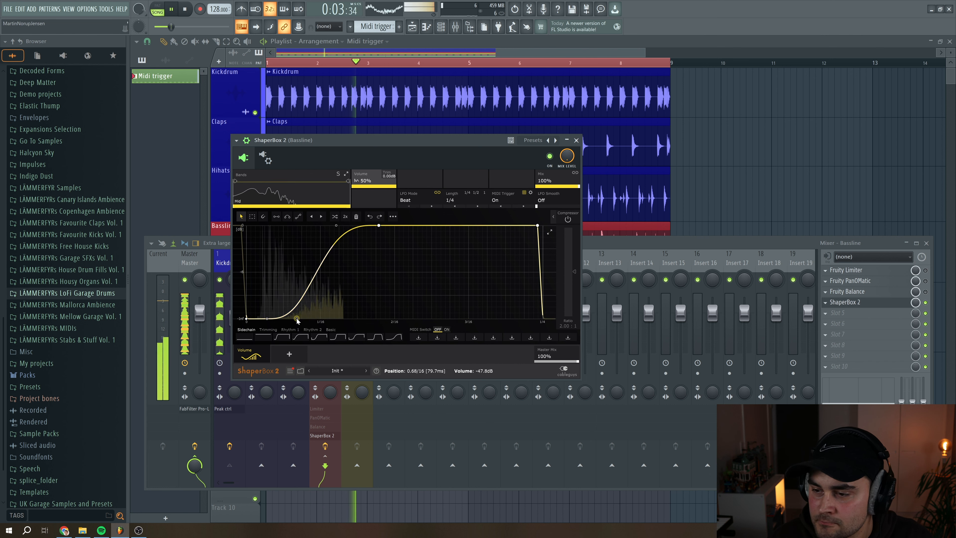
key("space")
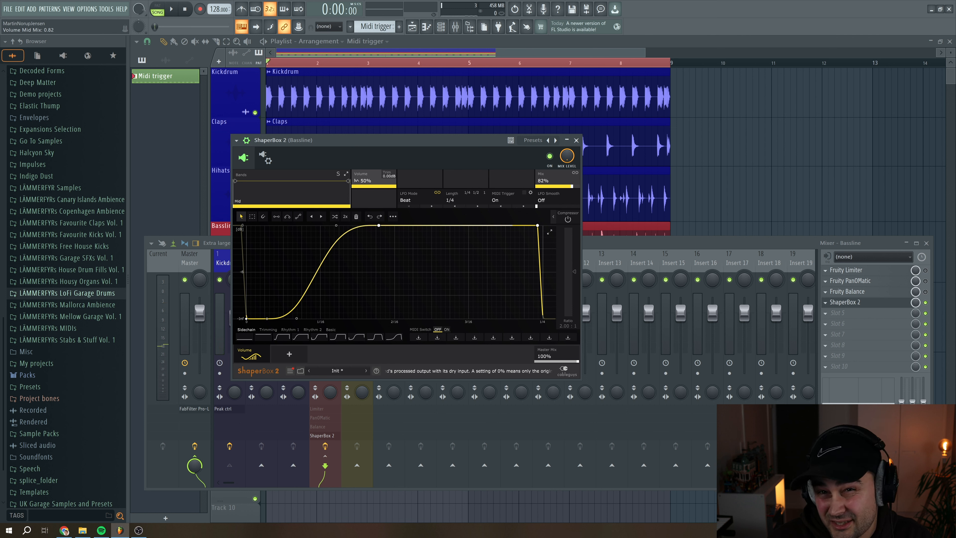
key("space")
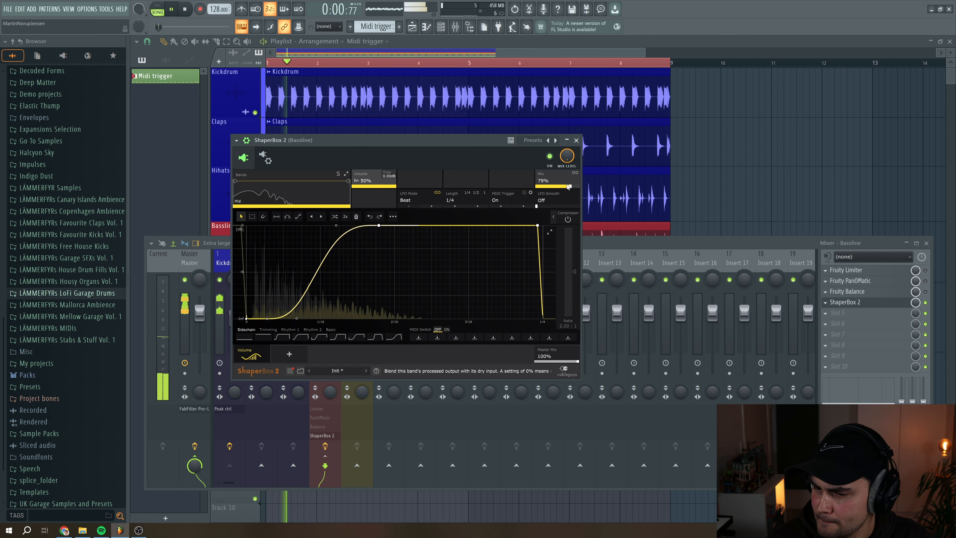